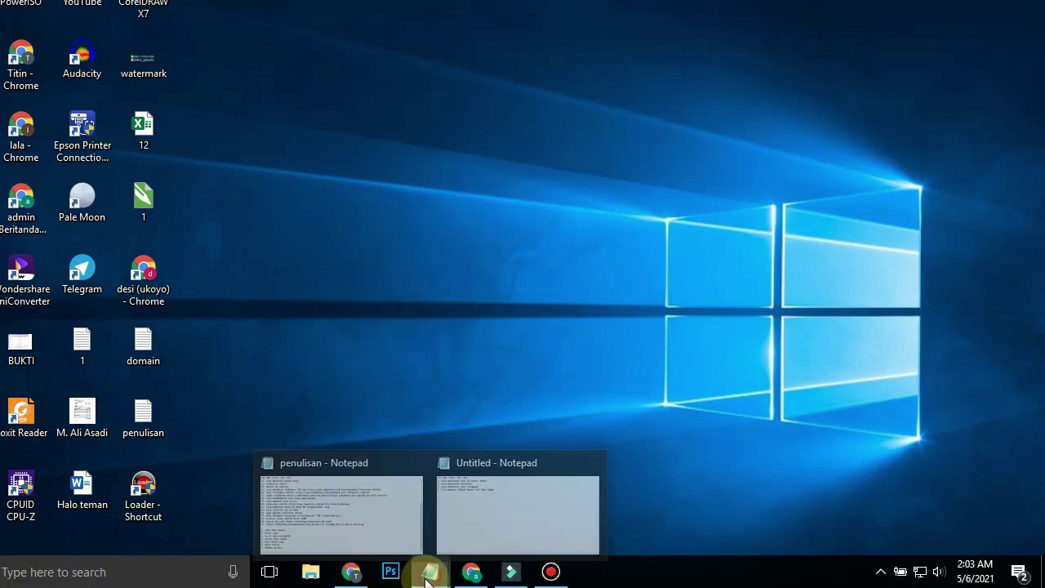
Open the untitled Notepad window that lists the router tutorial topics
click(518, 547)
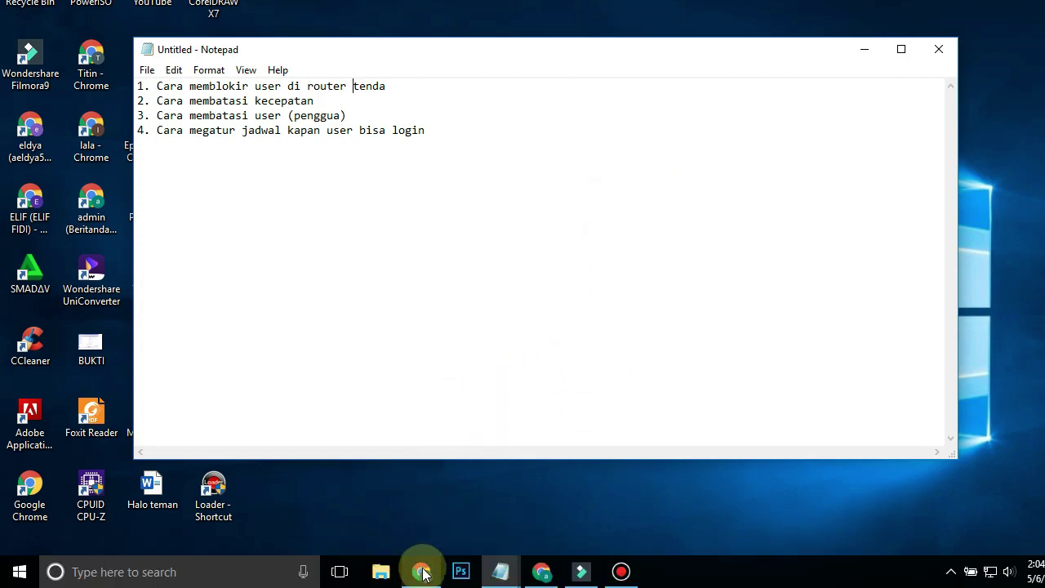
Switch to Chrome and close the Downloads and Telegram Web tabs, keeping the Tenda login tab
click(422, 571)
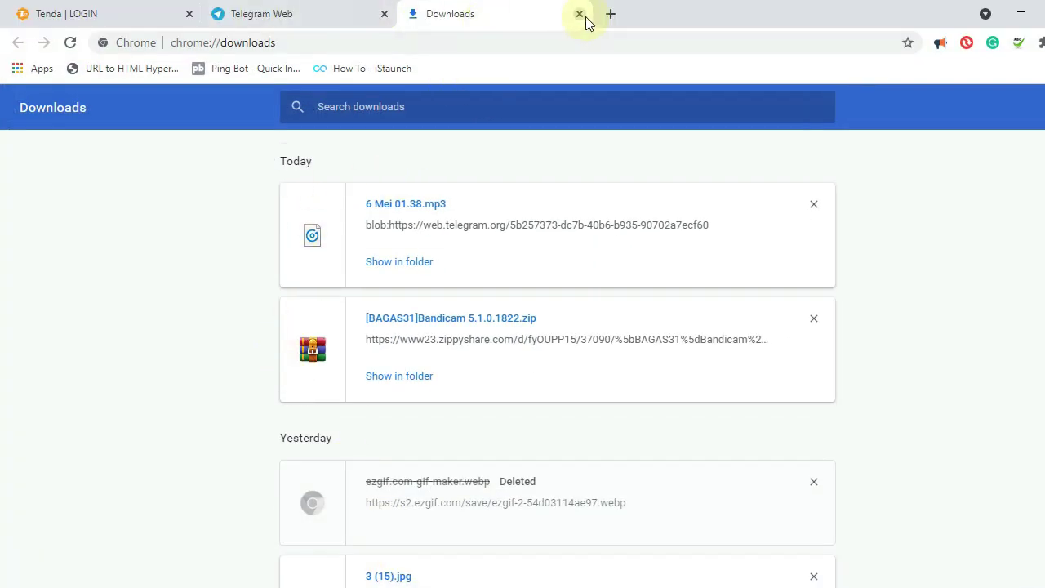
click(580, 13)
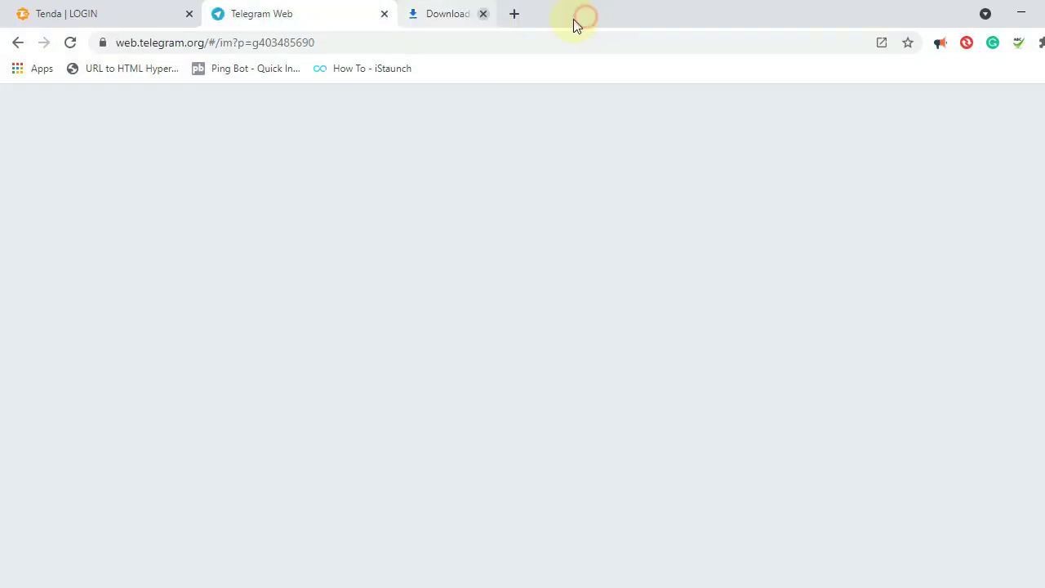
click(163, 14)
click(360, 13)
click(383, 14)
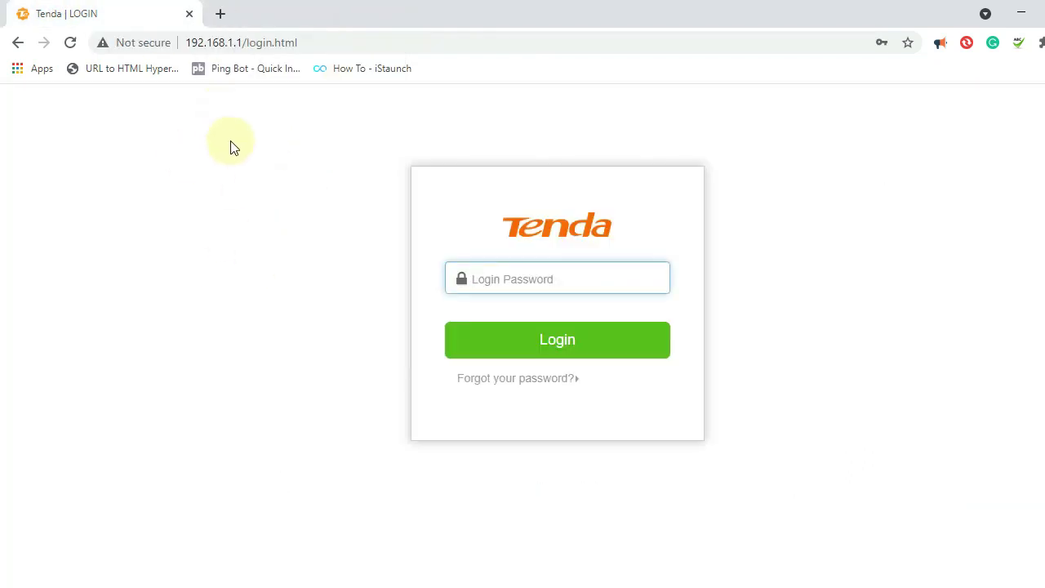
Open the Tenda Wireless Router page at 192.168.0.1 in a new browser tab
click(231, 18)
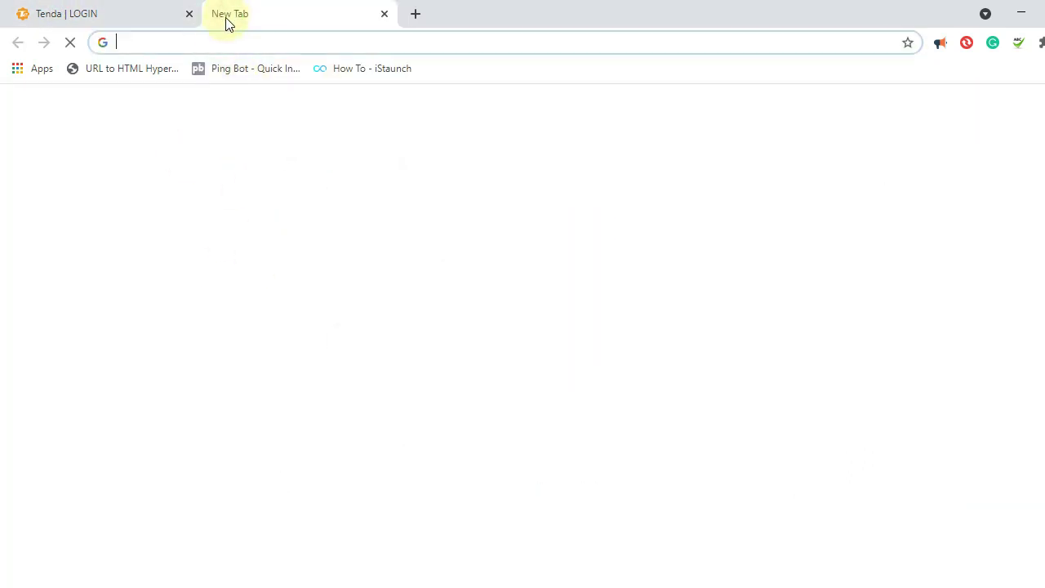
text(192.168.1.1)
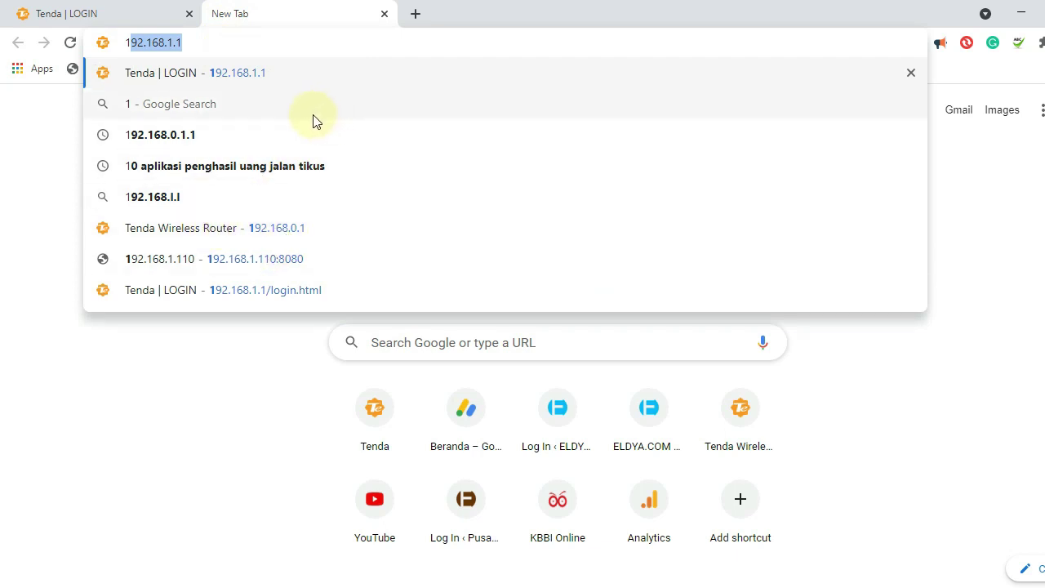
click(296, 230)
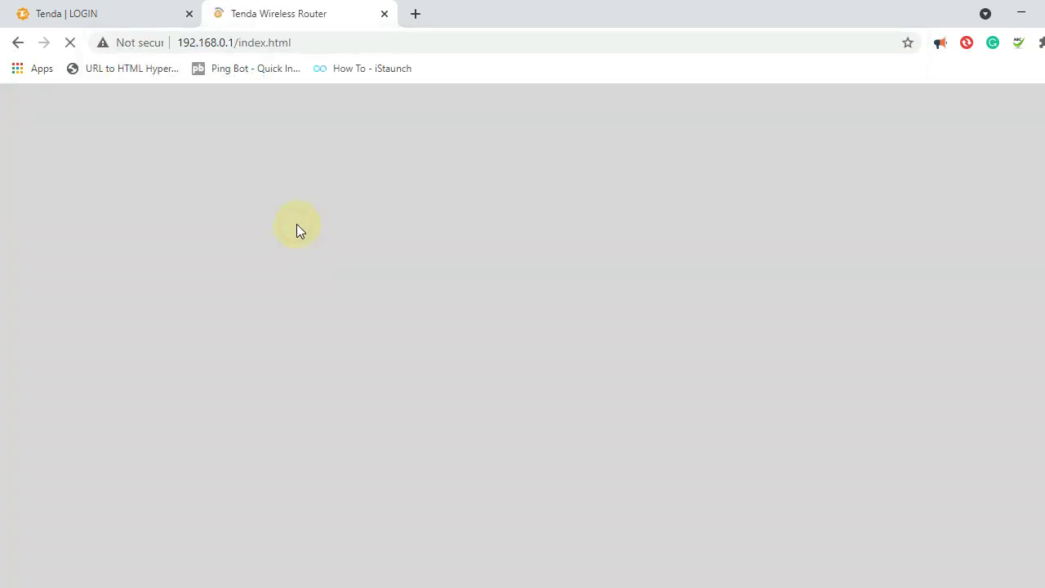
Examine the internet connection status, attached devices and system info on the router's Status page, and reload its address
scroll(612, 367, down, 2)
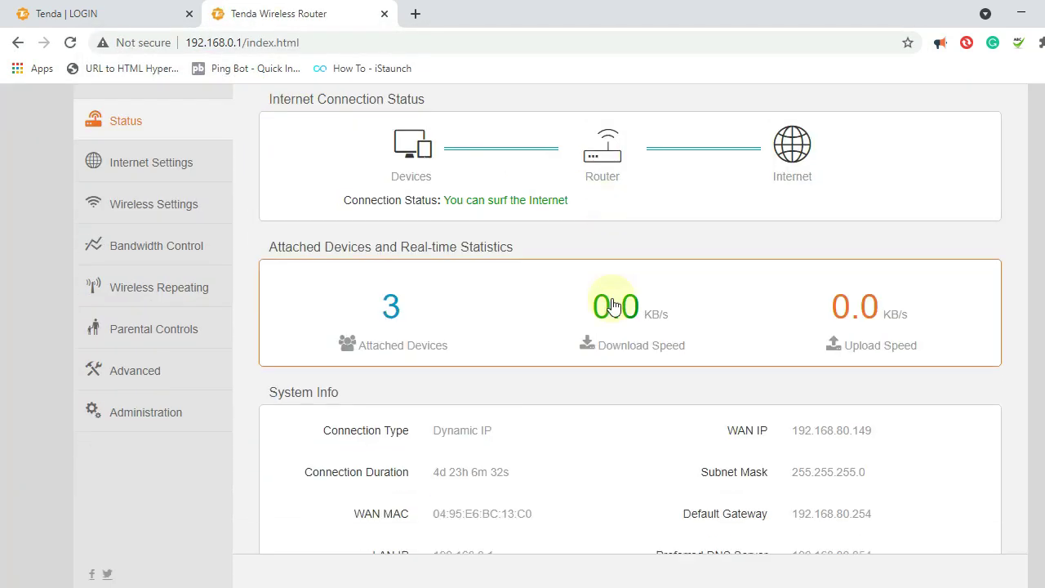
scroll(521, 399, up, 2)
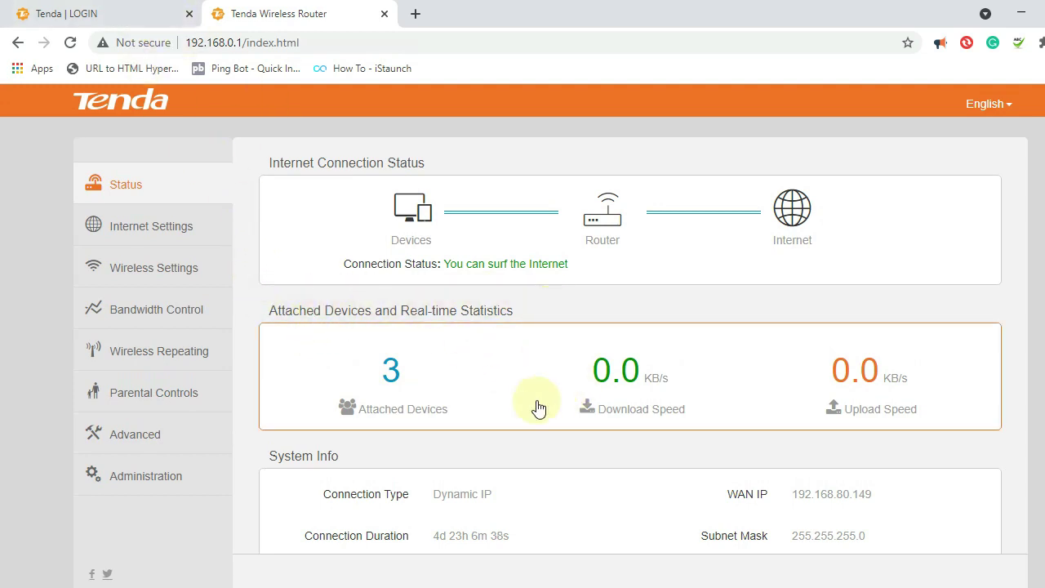
scroll(515, 428, down, 2)
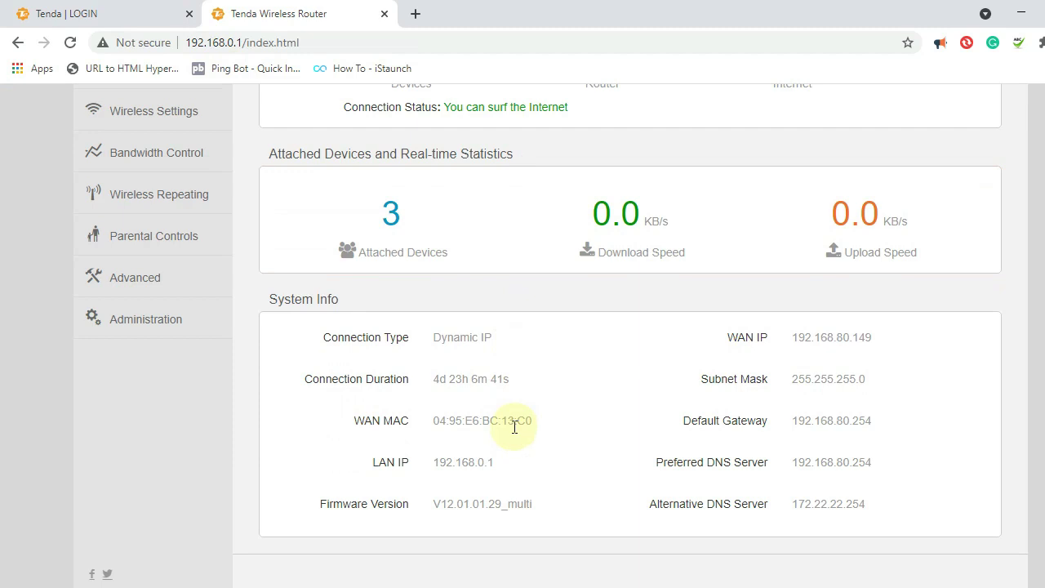
scroll(514, 428, up, 2)
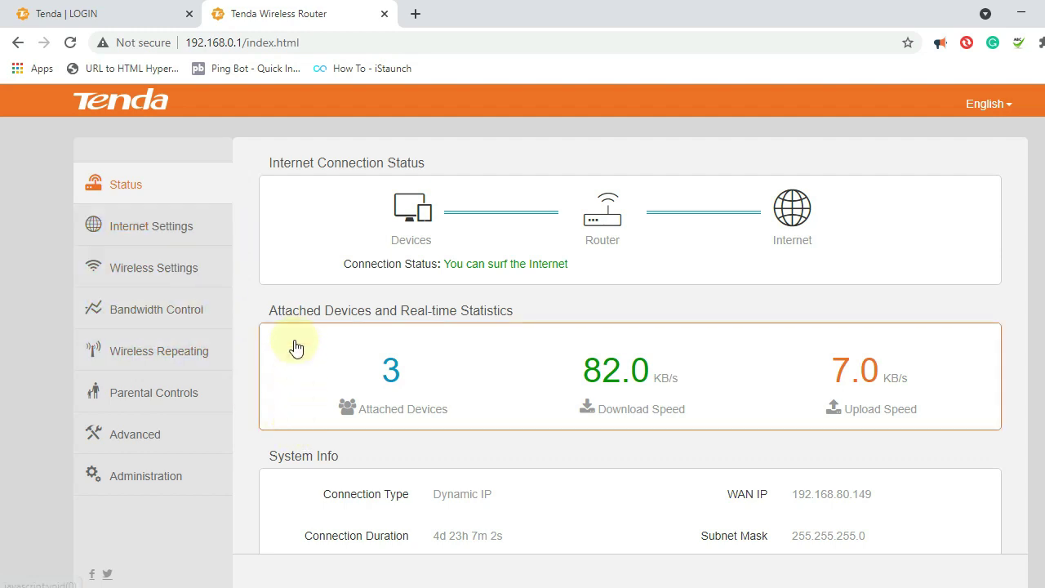
click(278, 49)
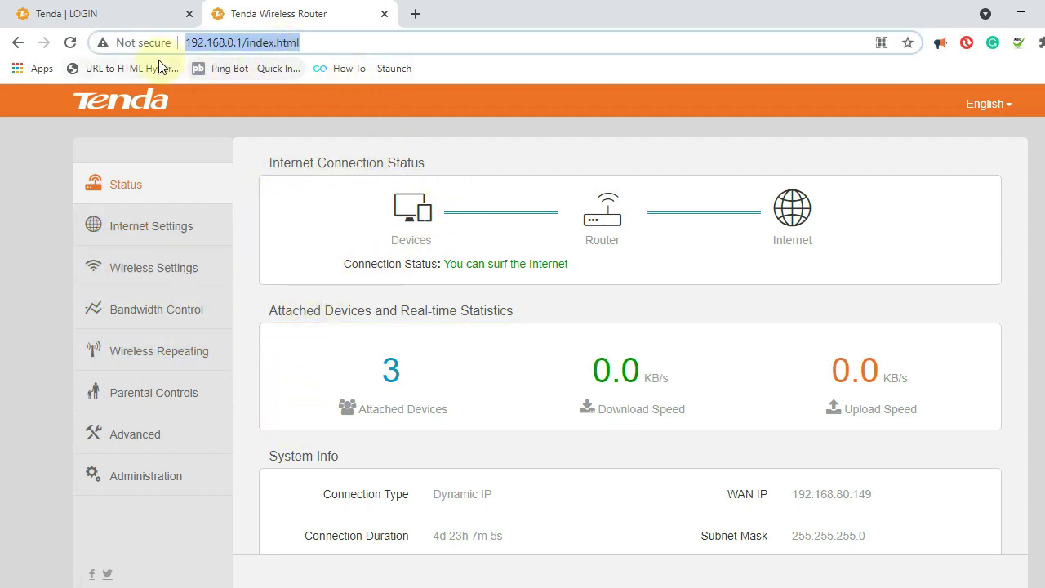
key(Return)
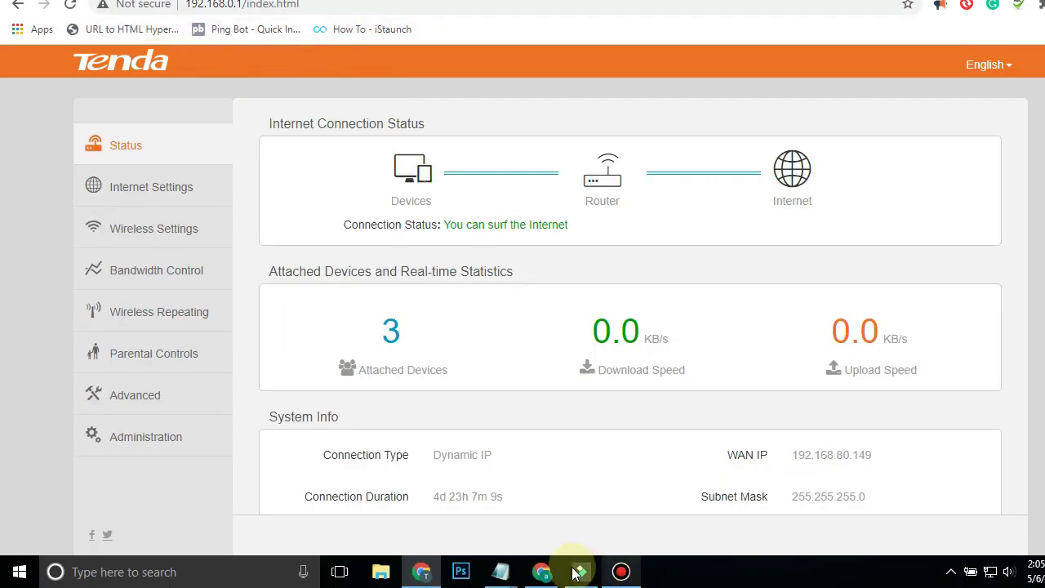
Check the topic list in the untitled Notepad window and return to the router page in Chrome
mouse_move(503, 572)
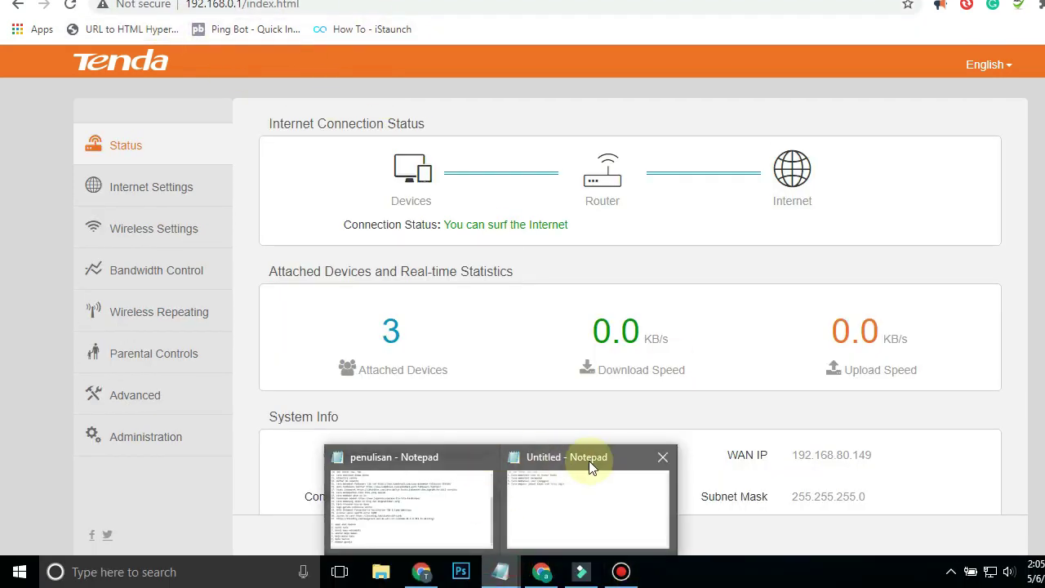
click(589, 460)
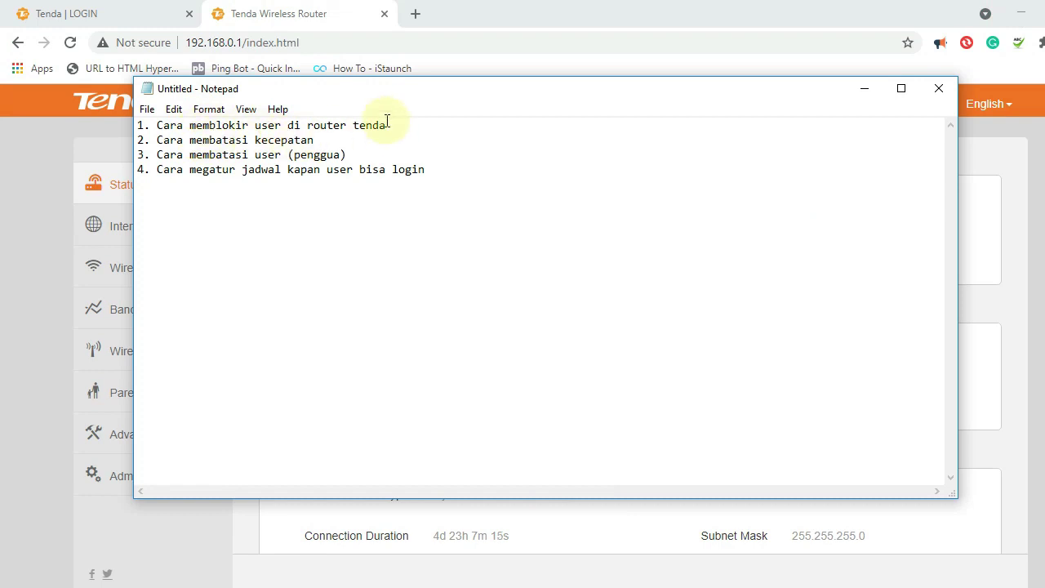
click(329, 9)
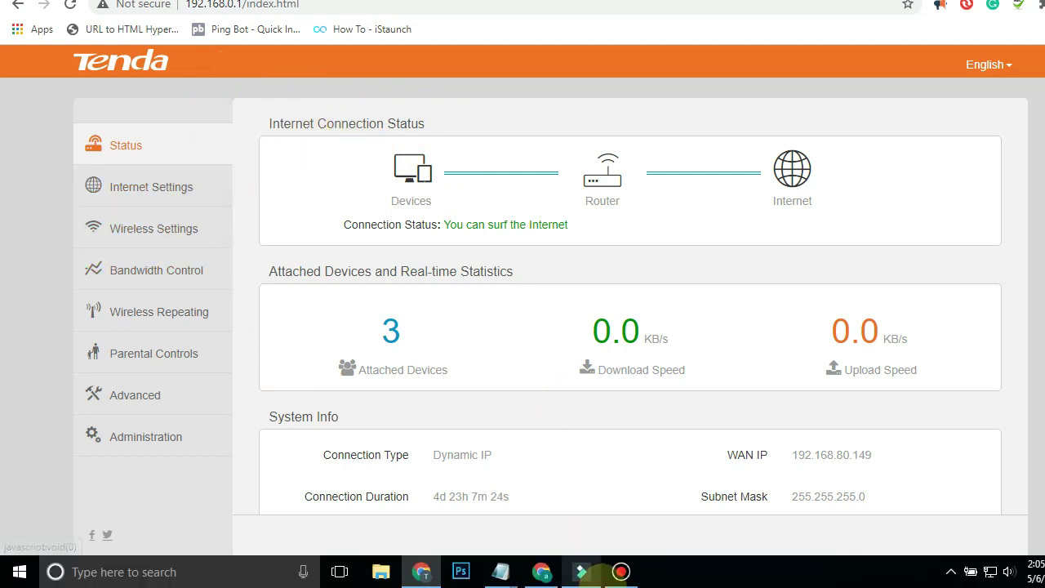
Block the RedmiNote7-Redmi device by disabling its internet access in Bandwidth Control, and save the change
click(181, 273)
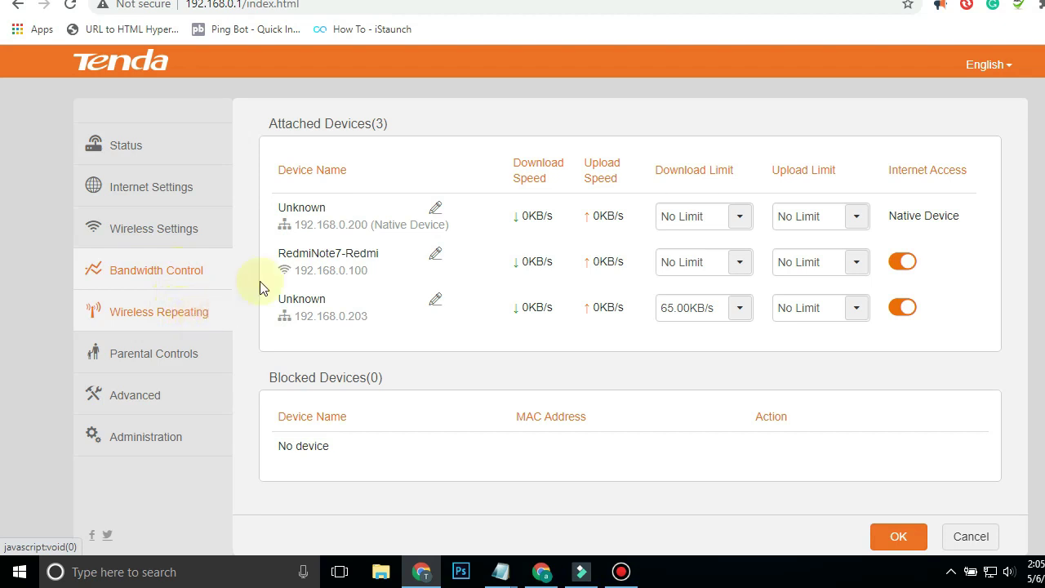
scroll(735, 343, down, 1)
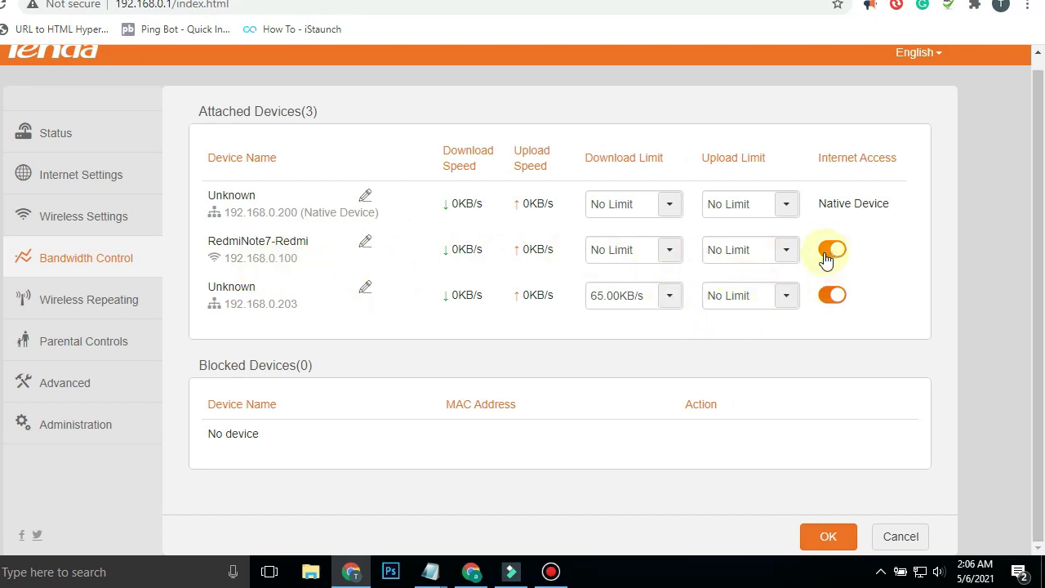
click(832, 250)
click(832, 537)
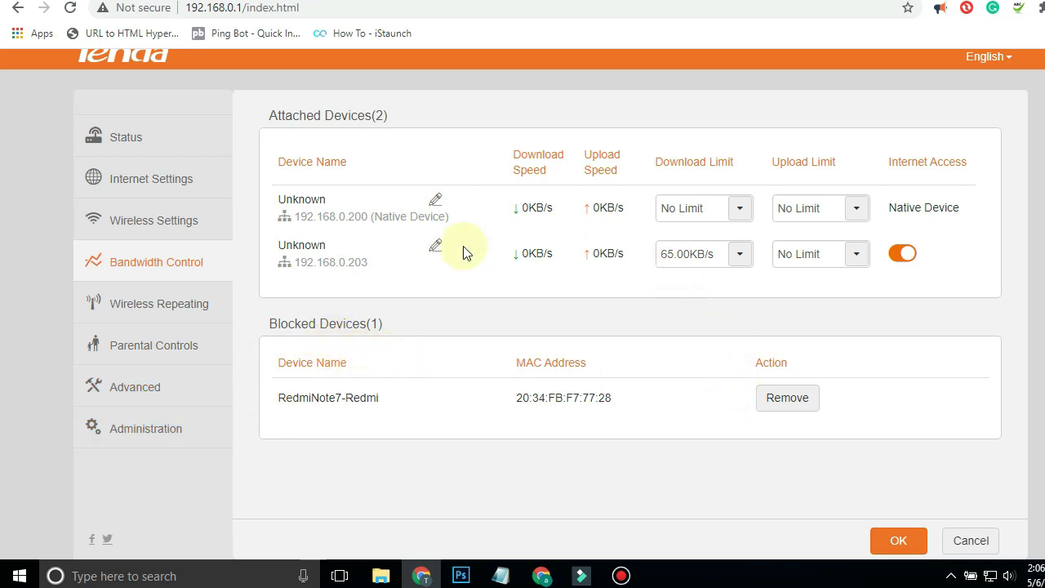
Unblock RedmiNote7-Redmi by removing it from the blocked devices, save the change, and refresh the attached devices list
scroll(539, 273, up, 1)
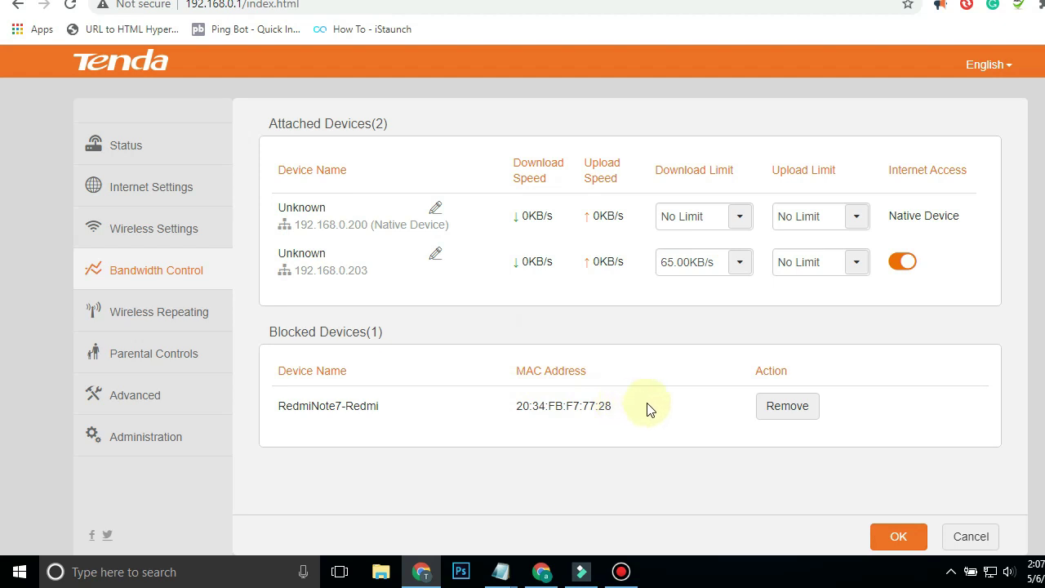
scroll(505, 454, down, 1)
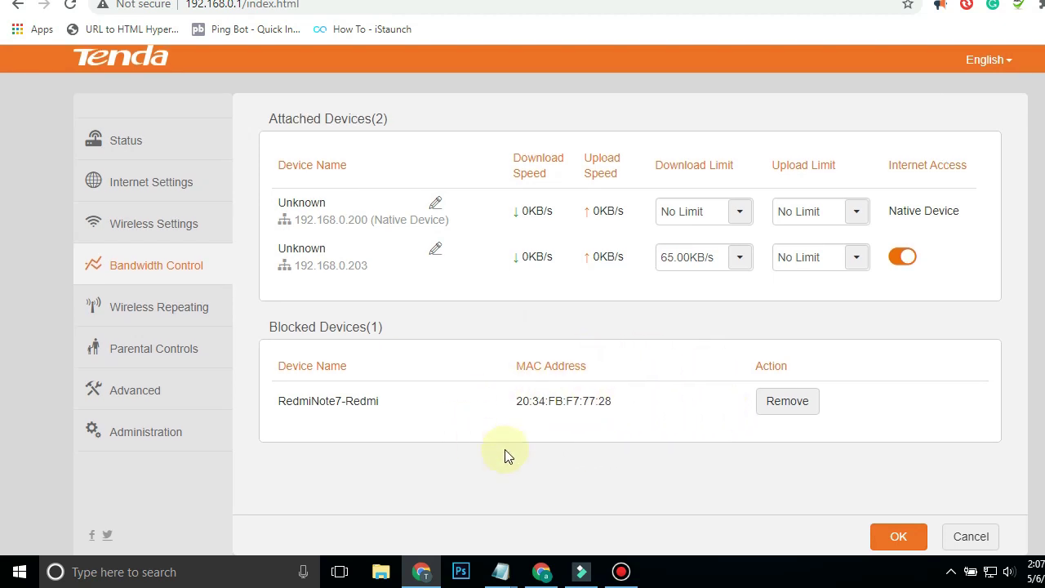
click(752, 412)
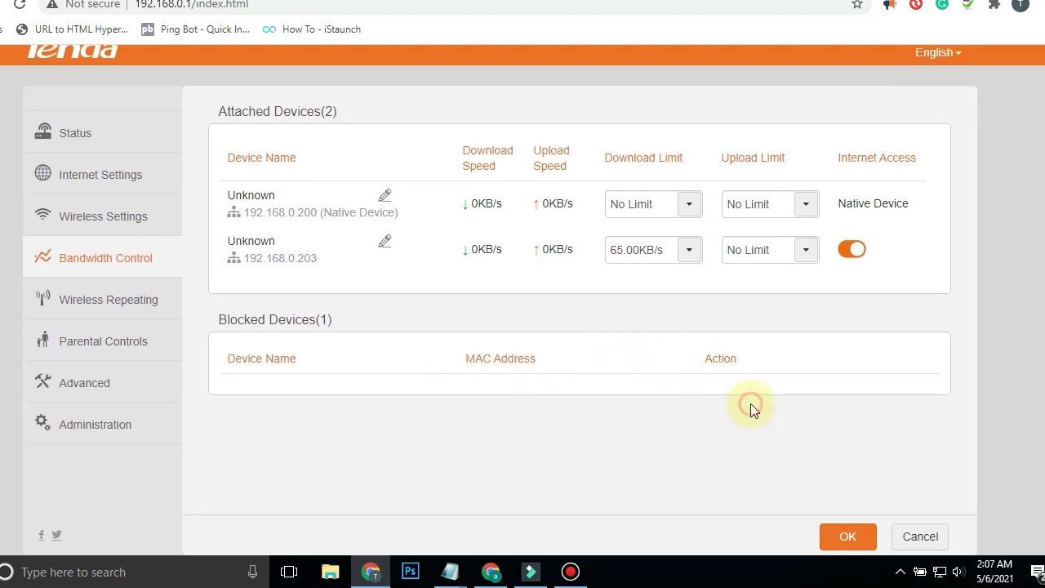
click(830, 539)
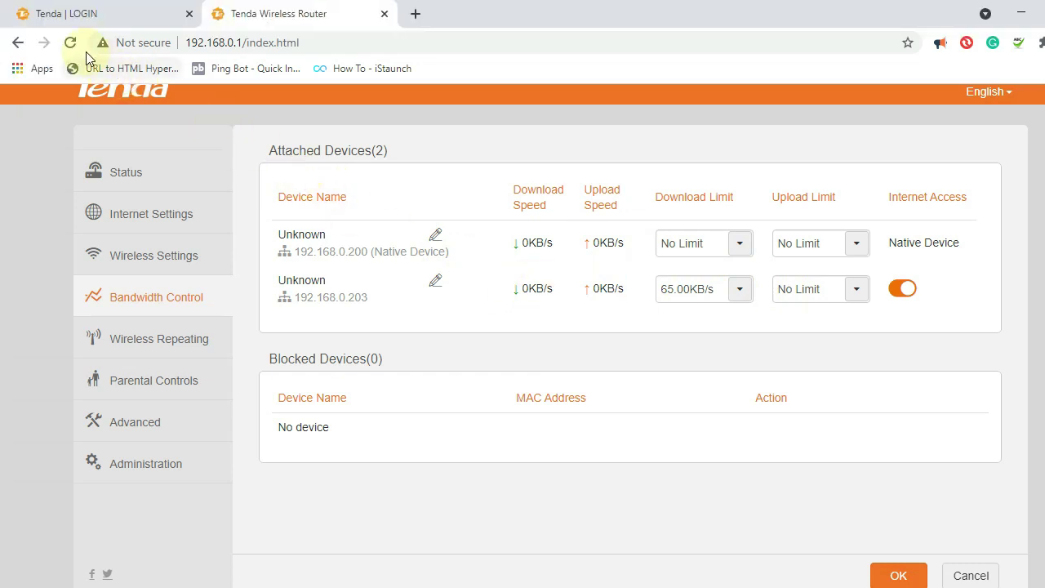
click(71, 43)
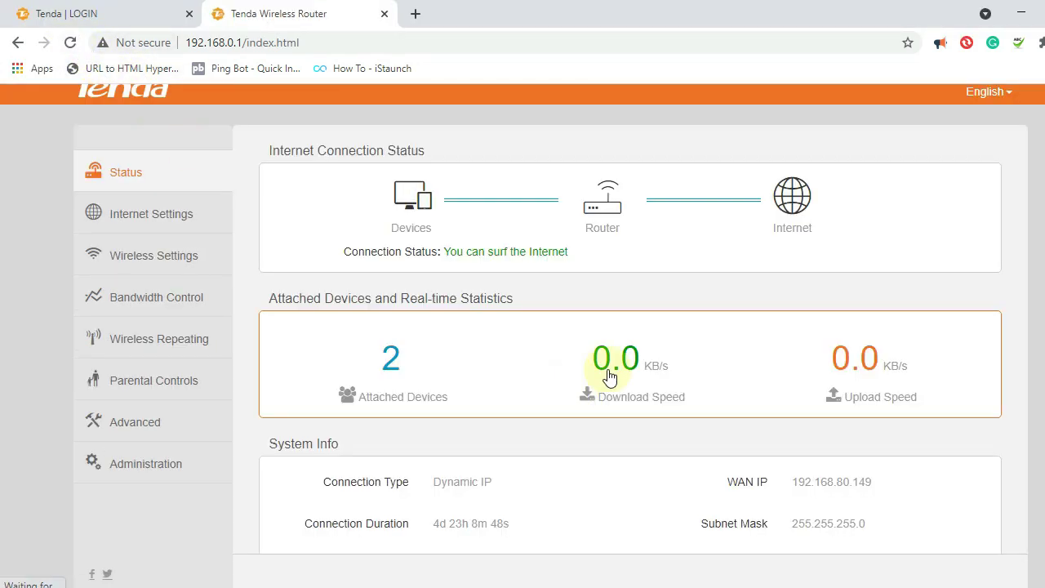
click(611, 404)
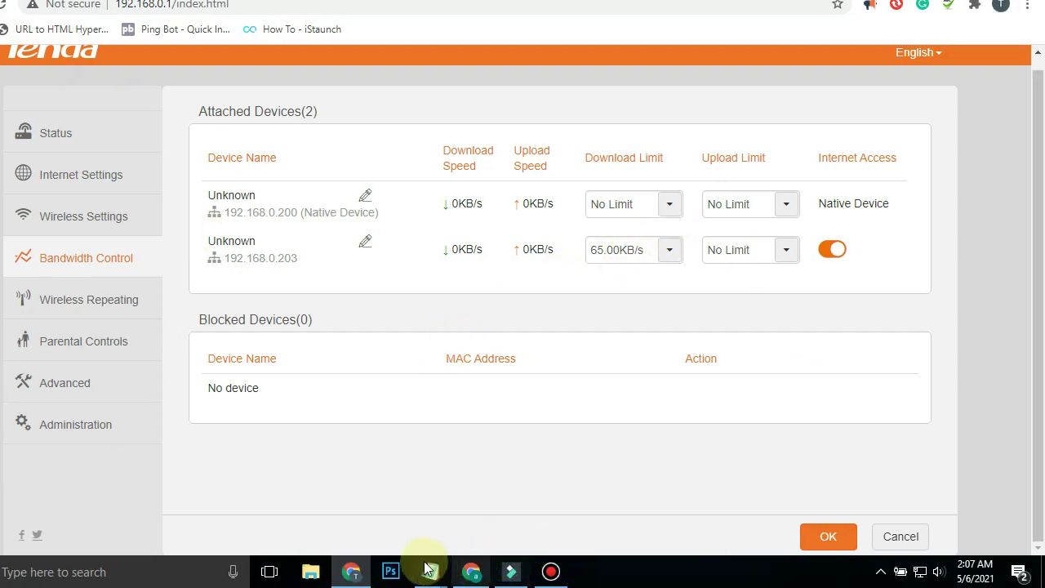
Consult the Notepad topics for the speed-limiting item and go back to the router's Bandwidth Control page
mouse_move(443, 576)
click(513, 525)
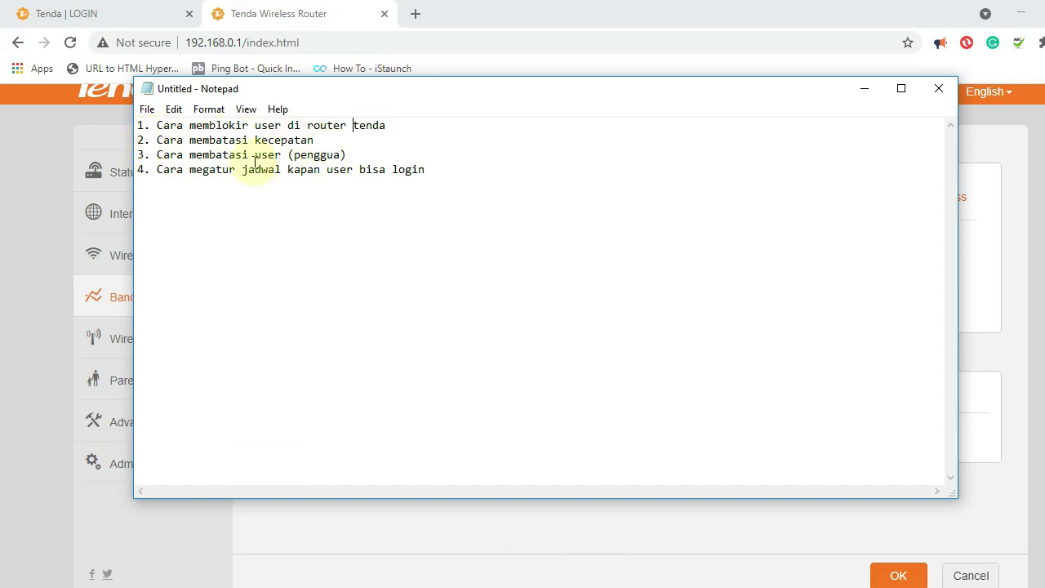
click(331, 10)
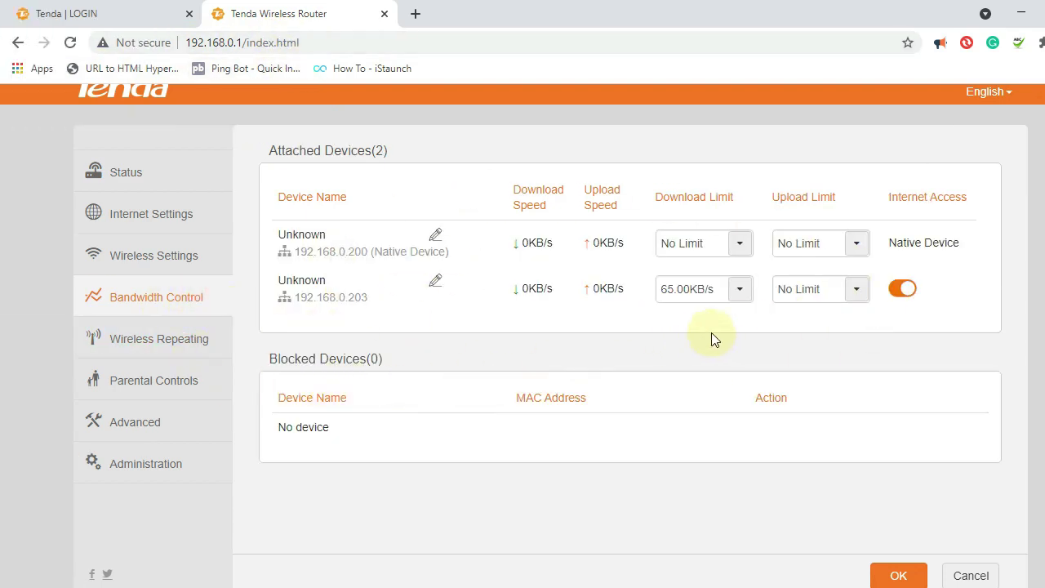
Set the download limit of the device at 192.168.0.203 to 100 KB/s and save it
triple_click(692, 282)
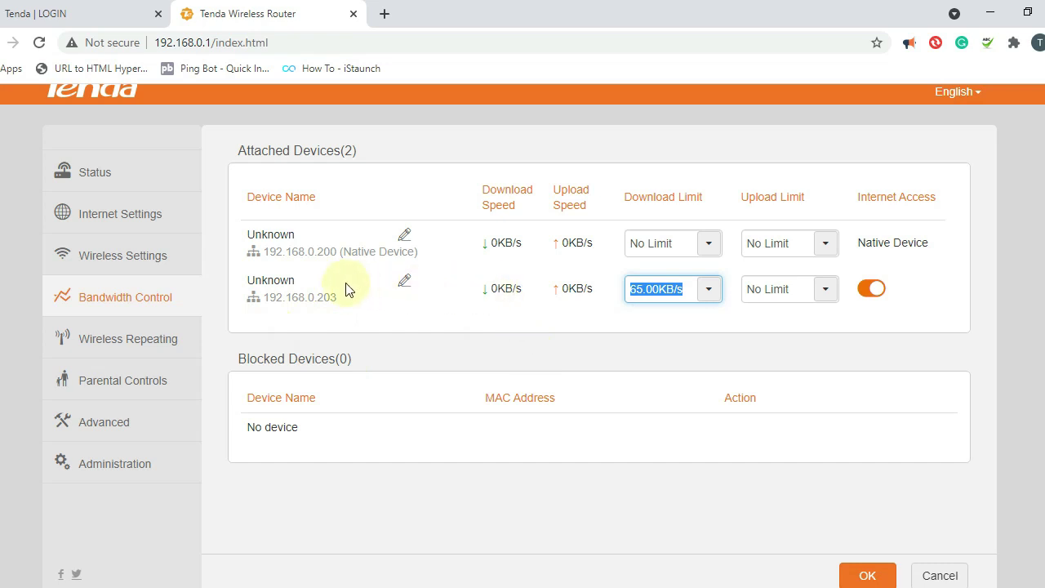
click(684, 294)
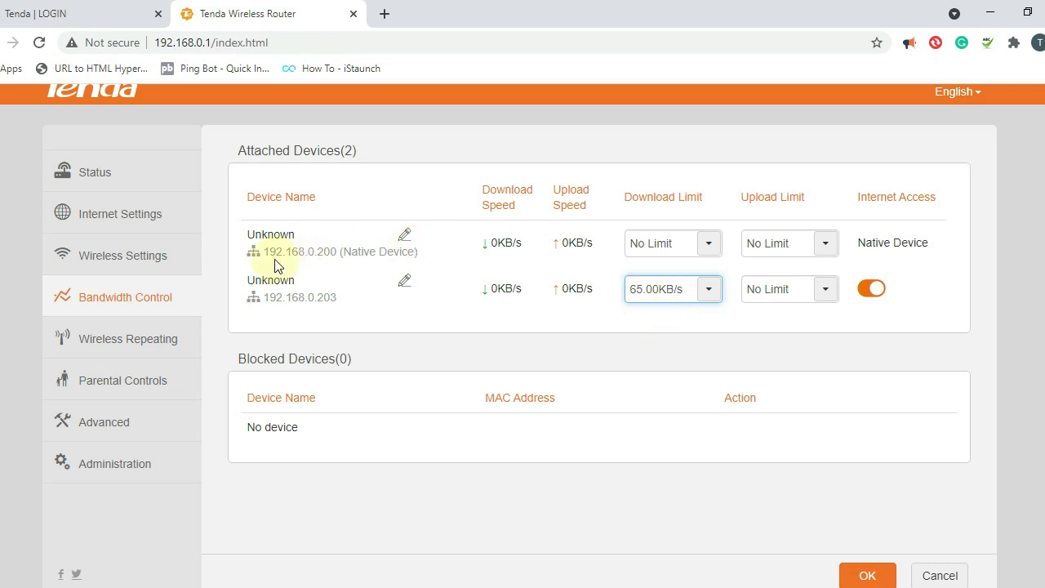
drag(690, 285, 593, 294)
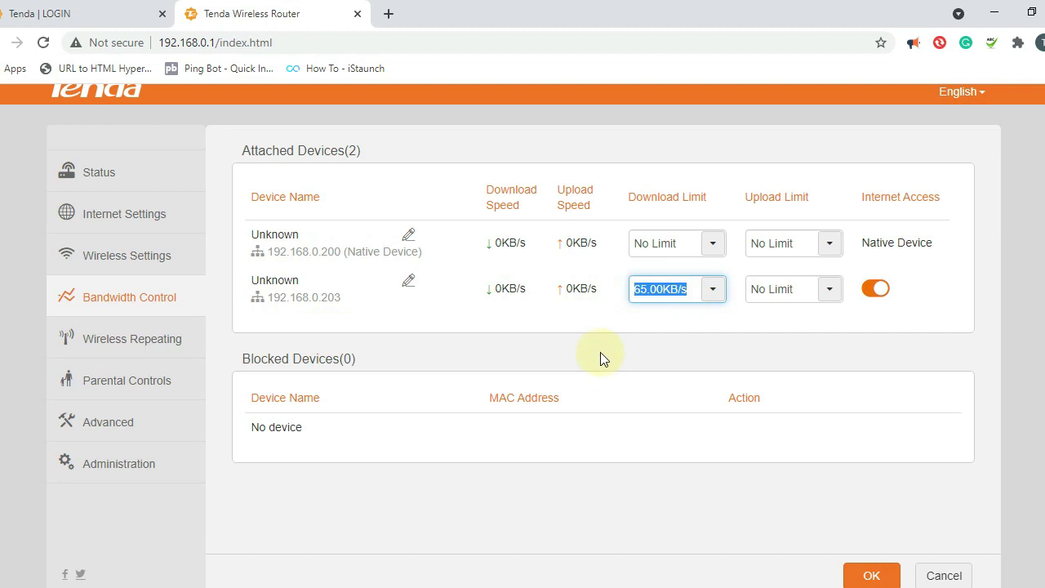
text(1)
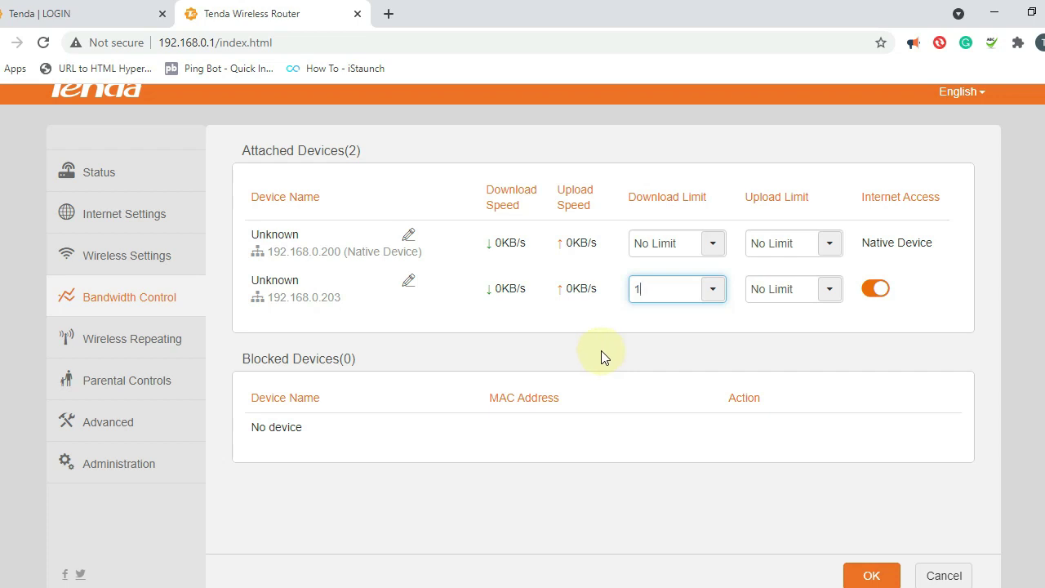
text(00)
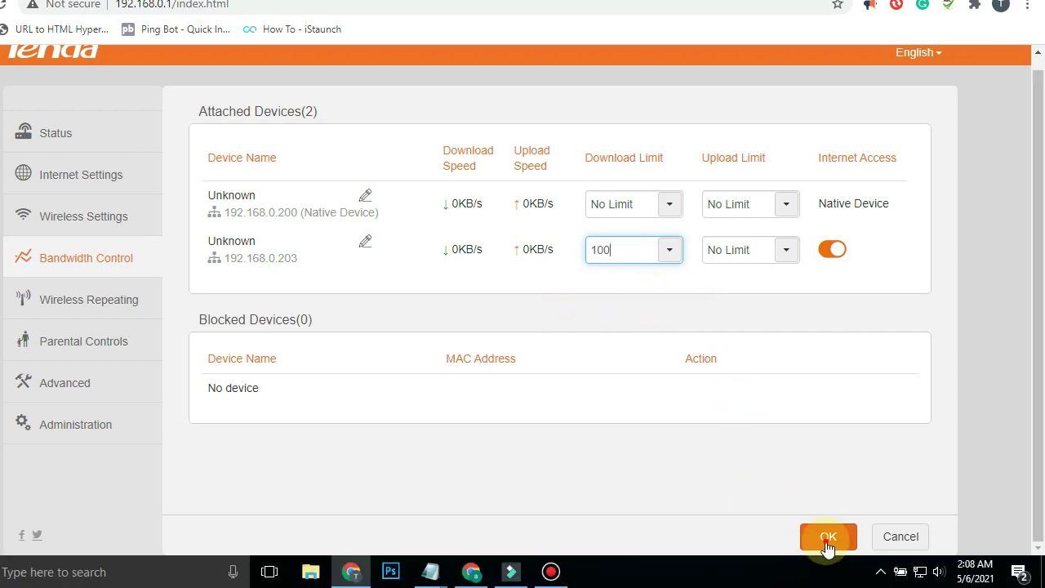
click(872, 576)
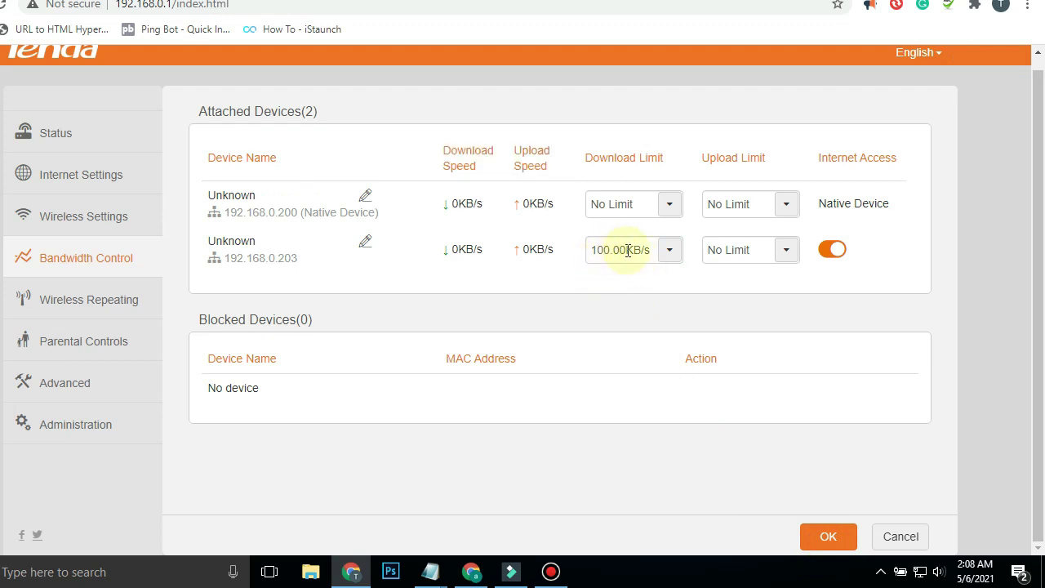
Set the download limit of the device at 192.168.0.203 to 128 KB/s (Web Browsing) and save it
click(670, 250)
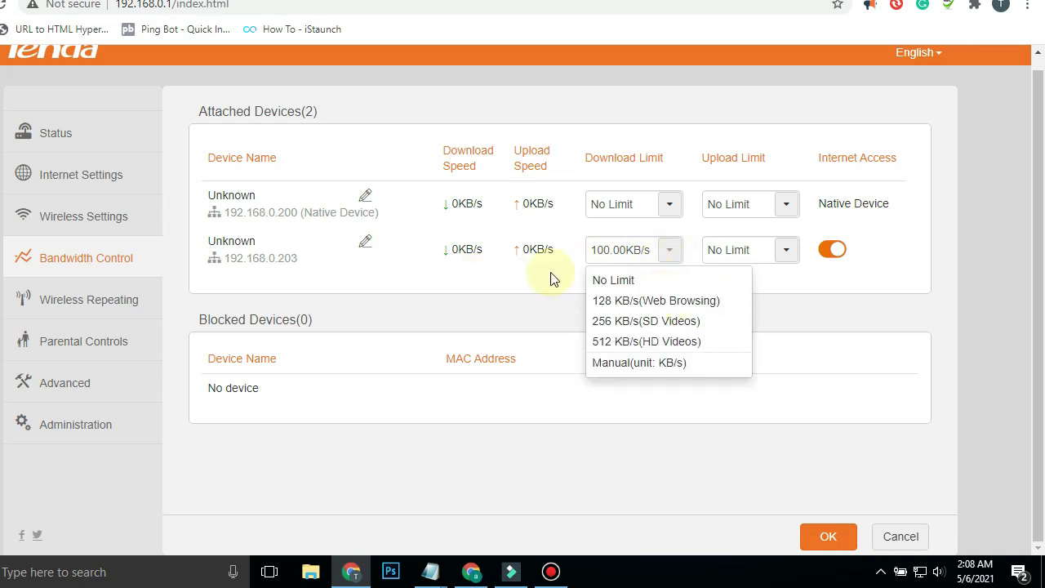
click(662, 301)
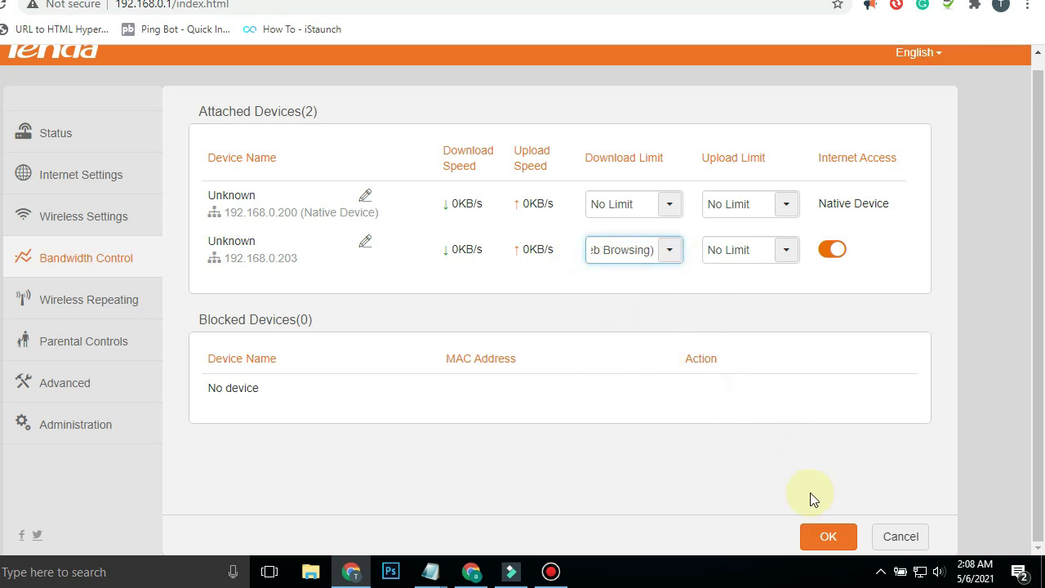
click(828, 537)
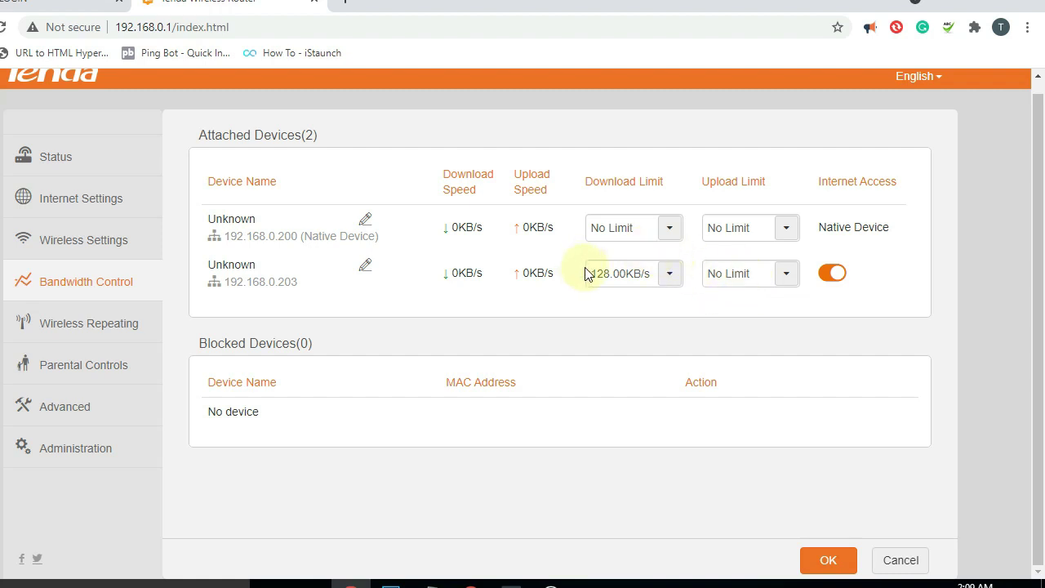
click(660, 276)
click(669, 274)
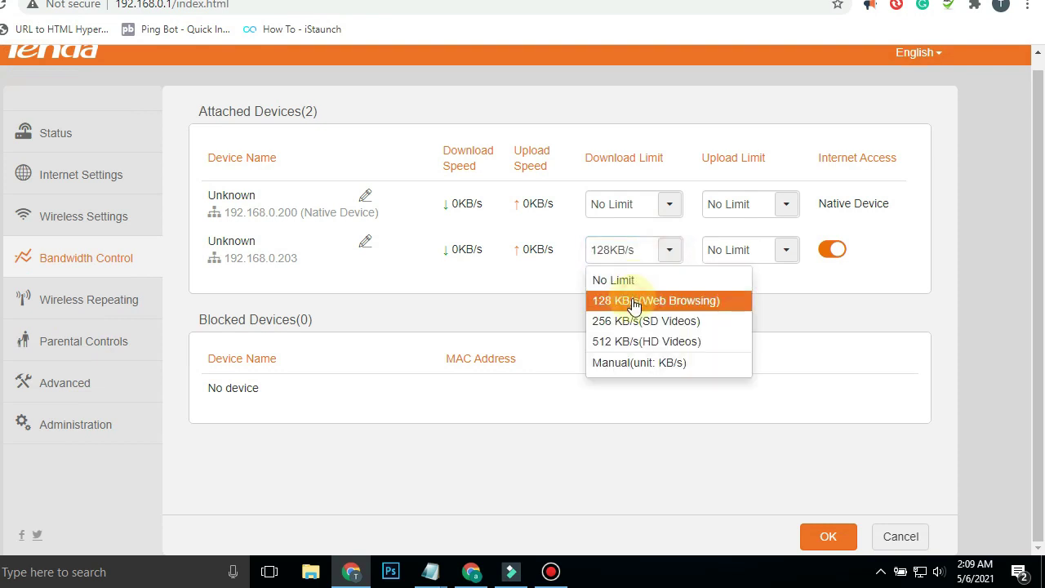
click(639, 303)
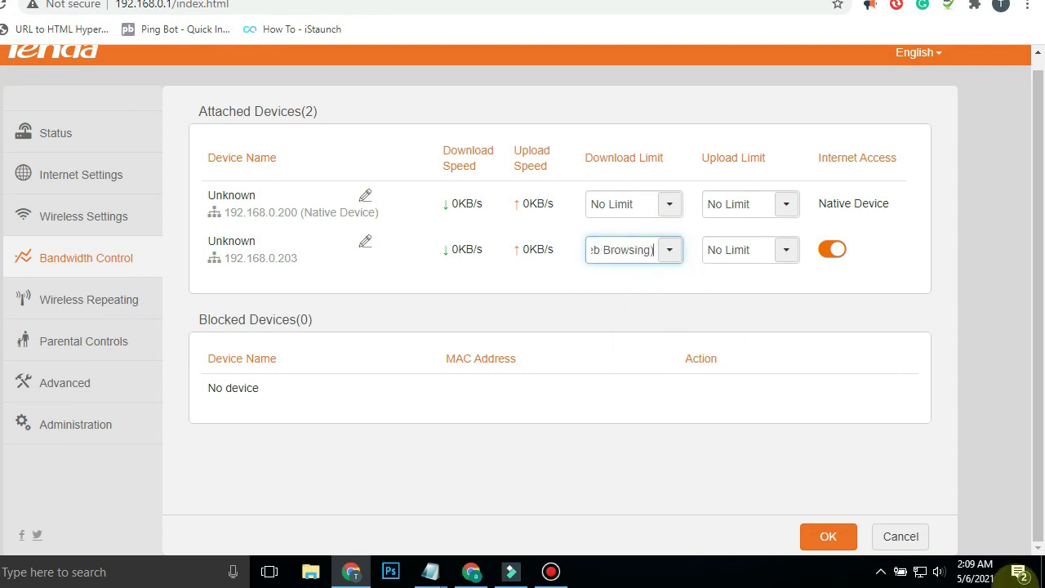
click(828, 536)
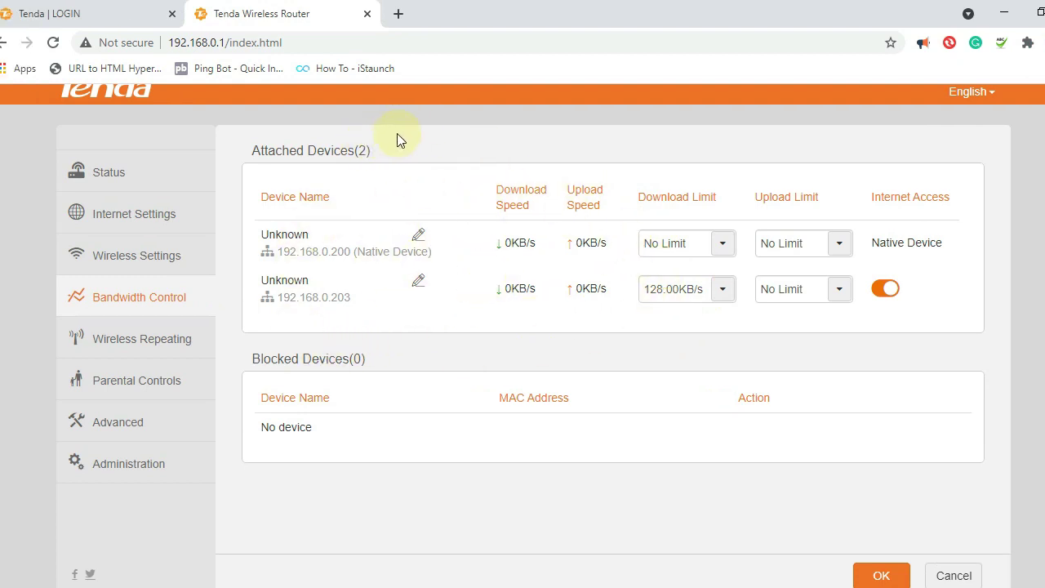
Log in to the Tenda router at 192.168.1.1 with the saved login password
click(51, 15)
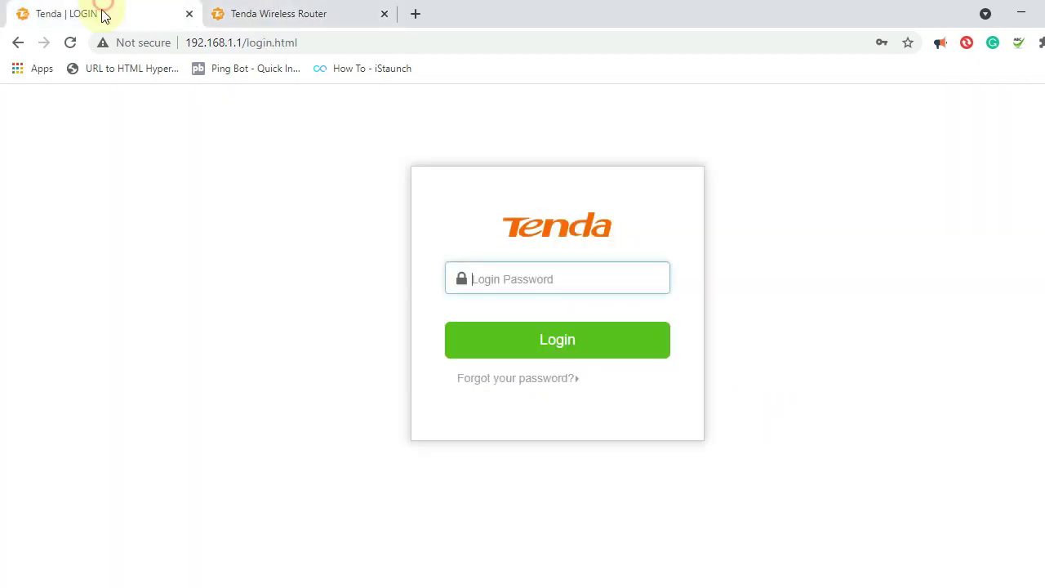
click(532, 285)
click(525, 331)
click(575, 341)
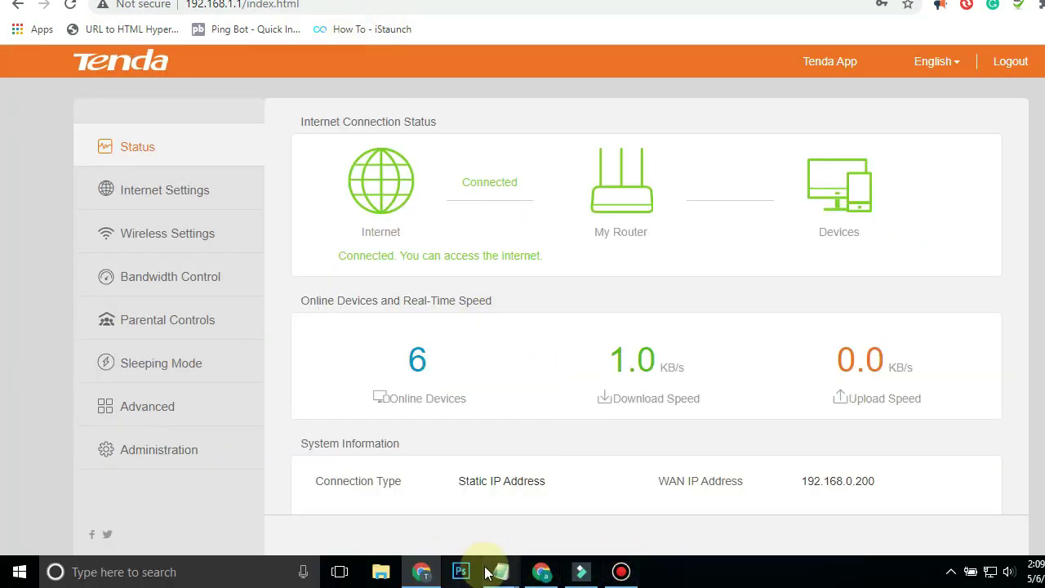
Consult the untitled Notepad topic list for the user-limiting item and return to the router's status page
mouse_move(498, 569)
click(510, 502)
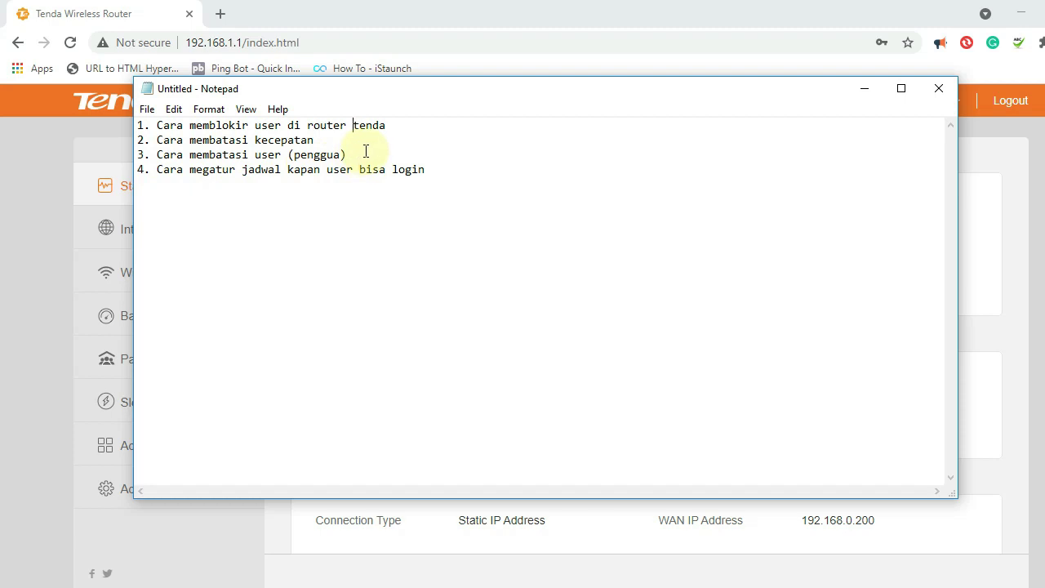
click(35, 10)
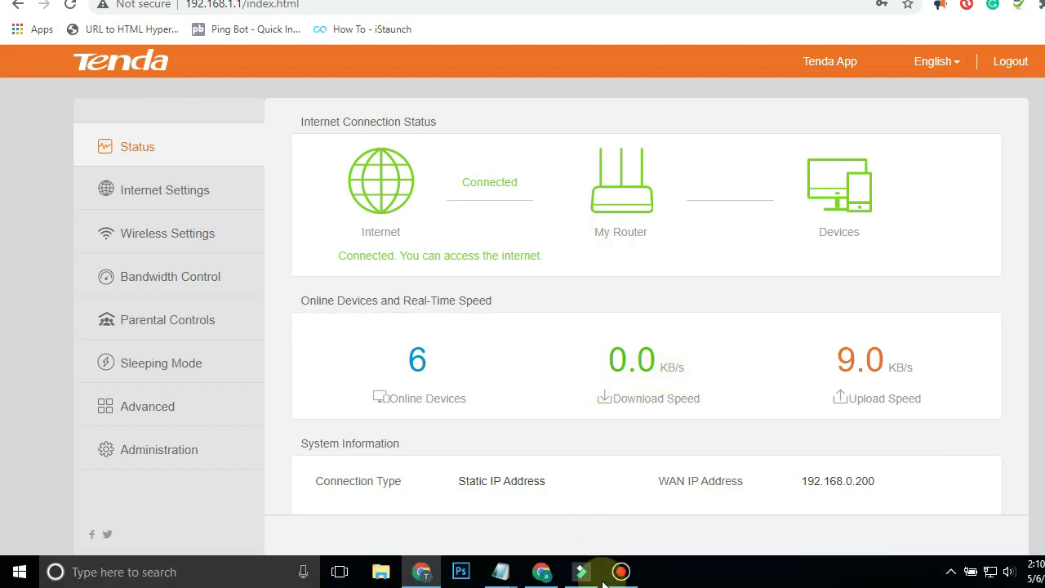
mouse_move(500, 570)
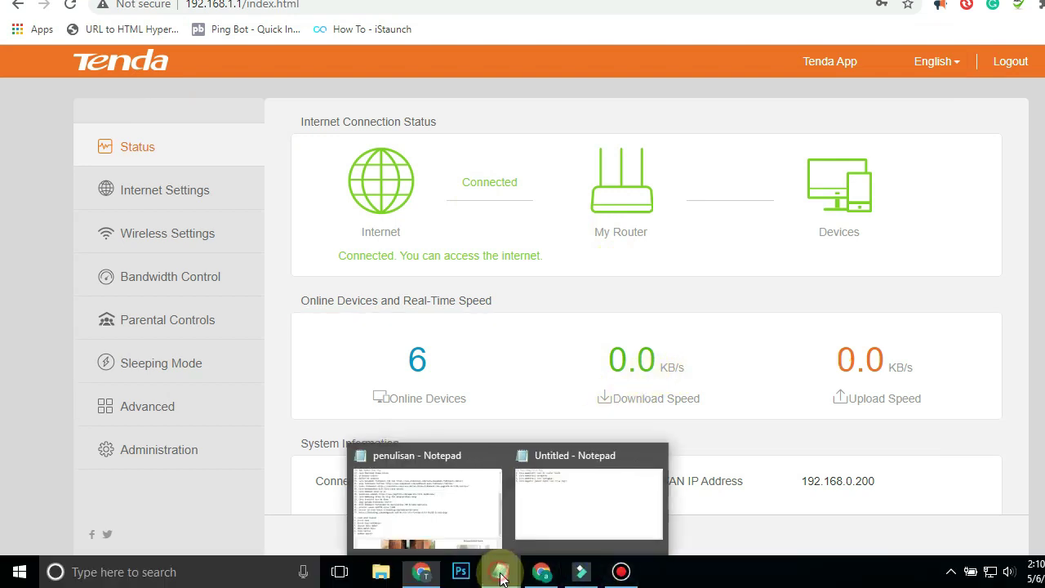
click(571, 488)
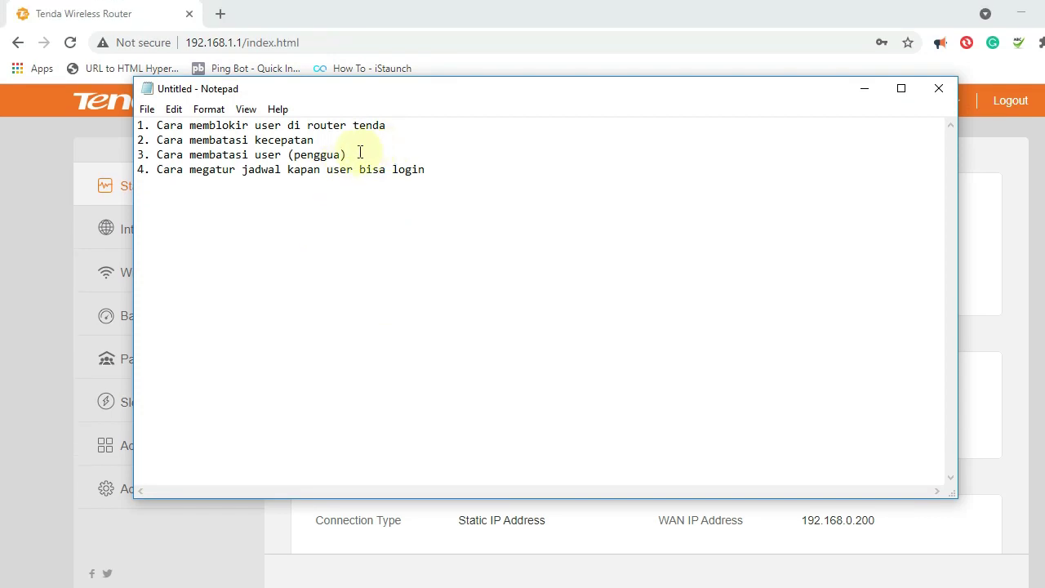
click(82, 10)
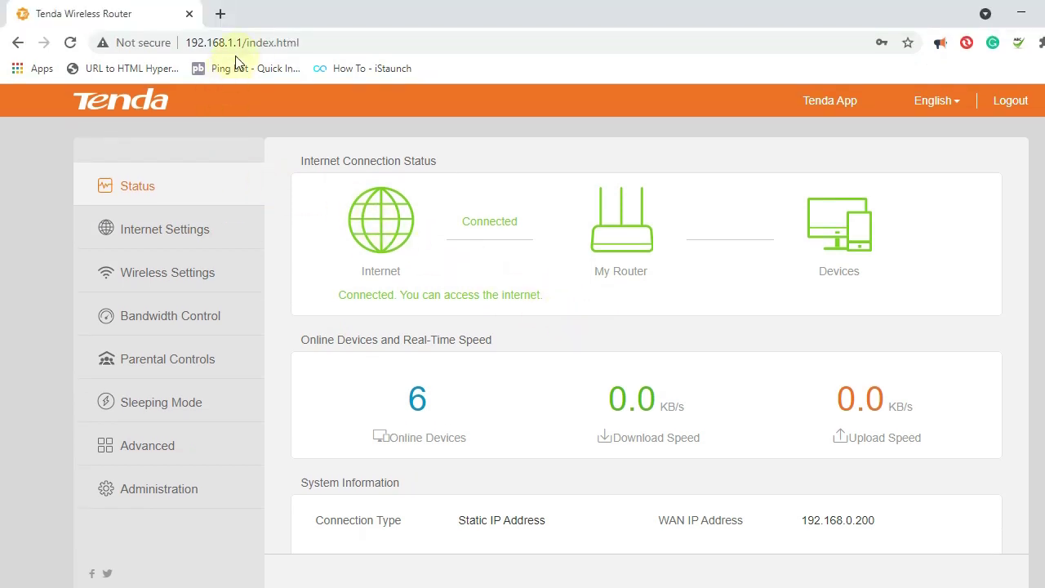
Load the router admin page at 192.168.1.1 again and highlight its address
click(257, 44)
text(192.168.1.1)
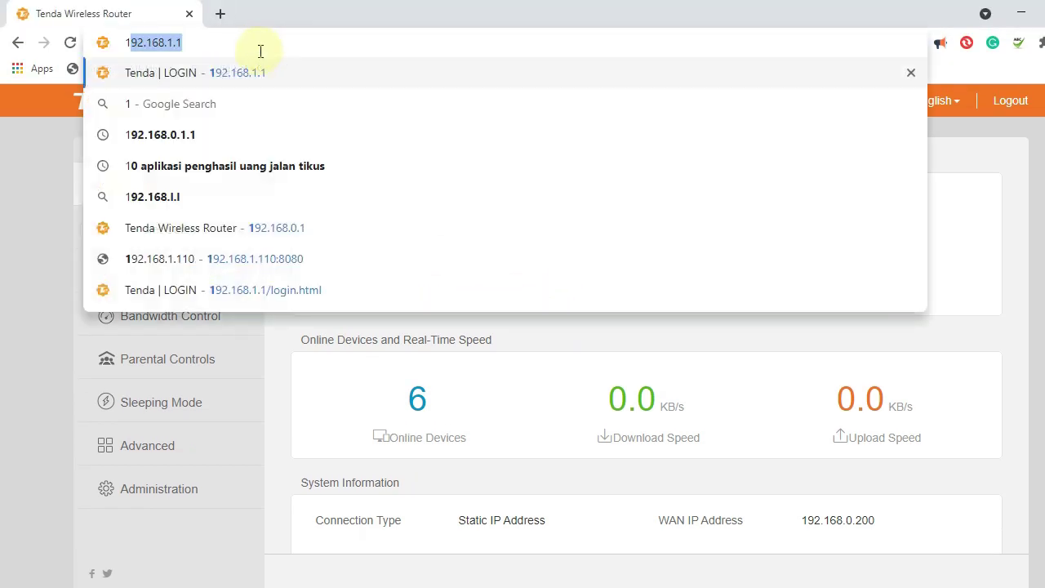
key(Return)
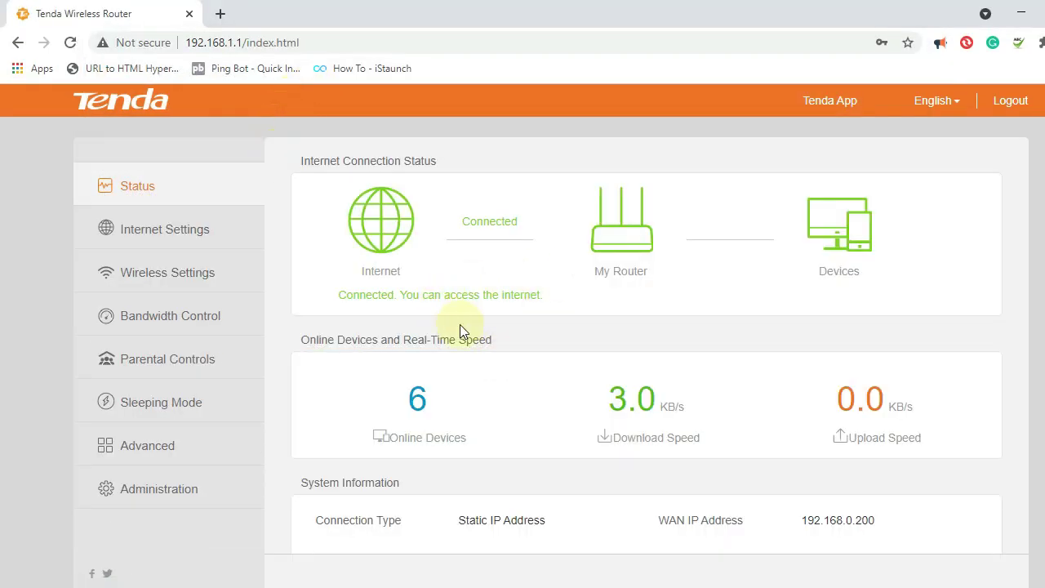
scroll(459, 331, down, 1)
scroll(233, 199, up, 1)
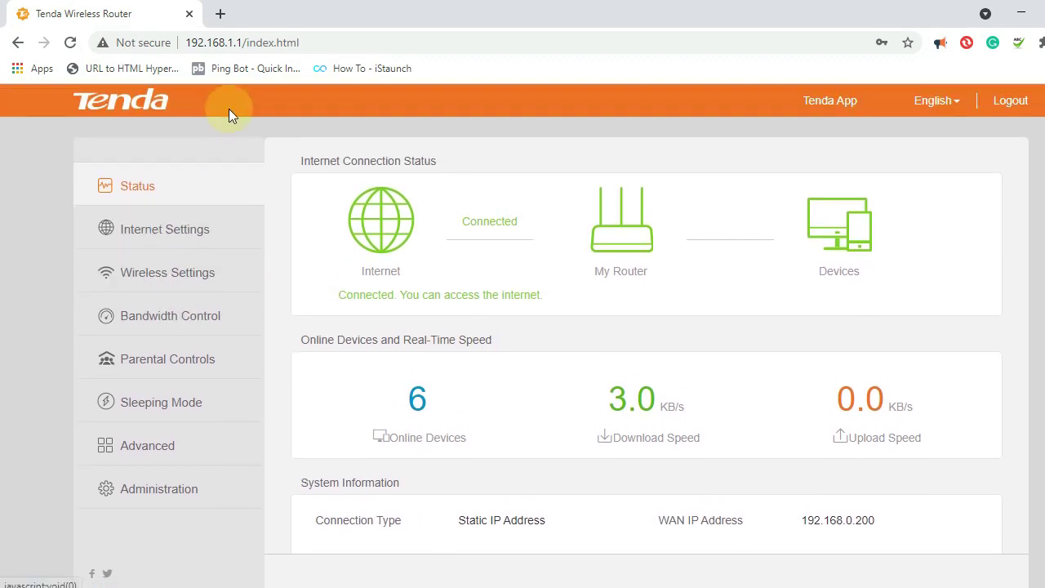
click(214, 42)
click(238, 44)
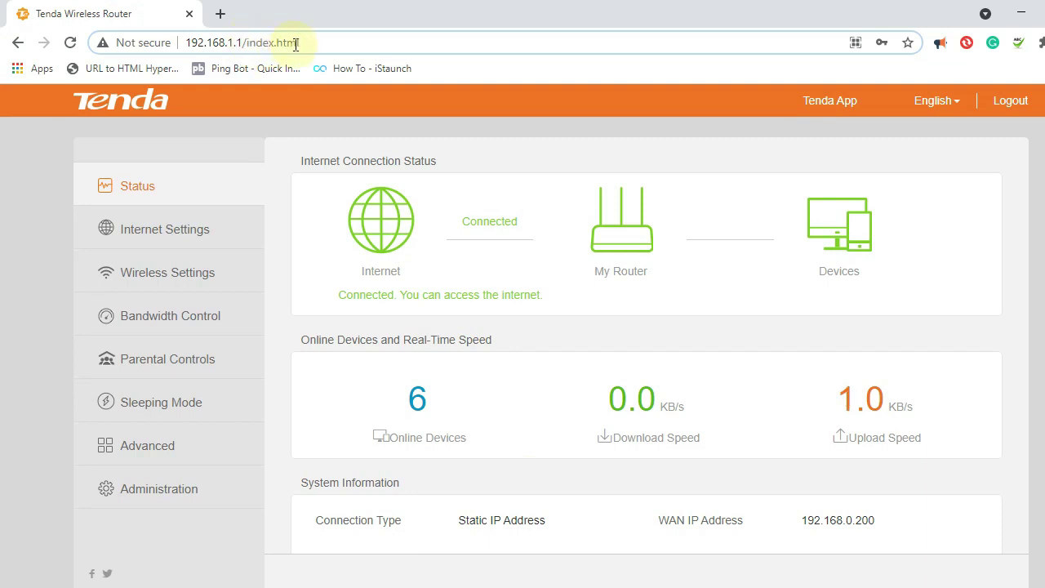
click(287, 42)
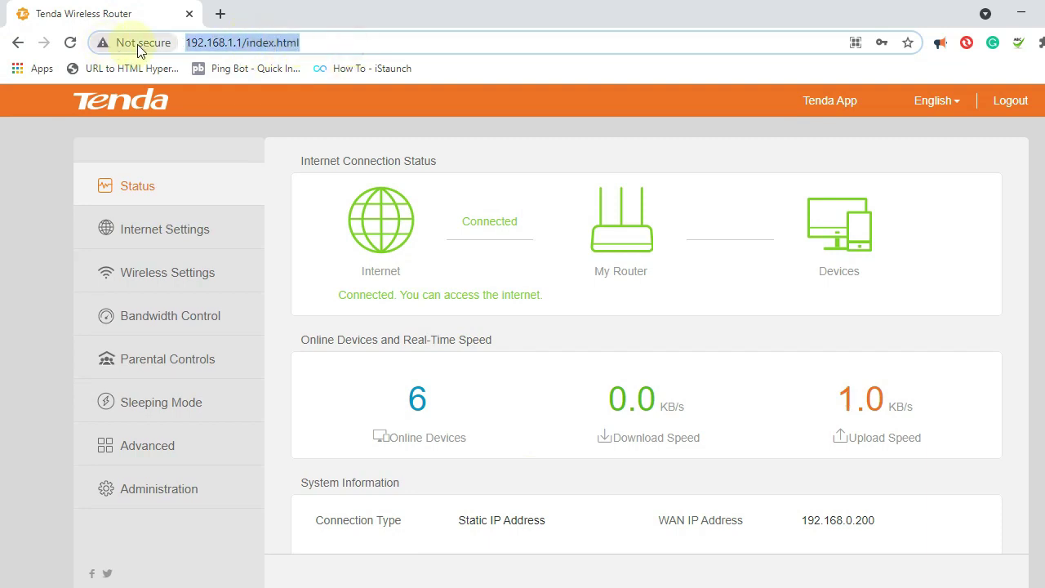
scroll(240, 354, down, 1)
scroll(252, 387, up, 1)
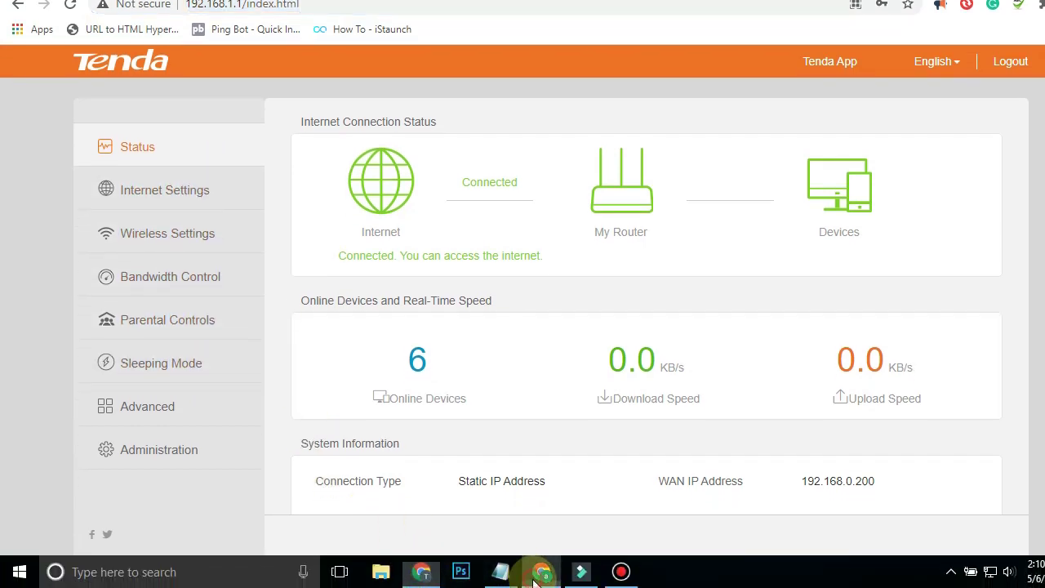
Compare the router page at 192.168.0.1, opened in a temporary new tab, with the one at 192.168.1.1
click(539, 576)
click(421, 571)
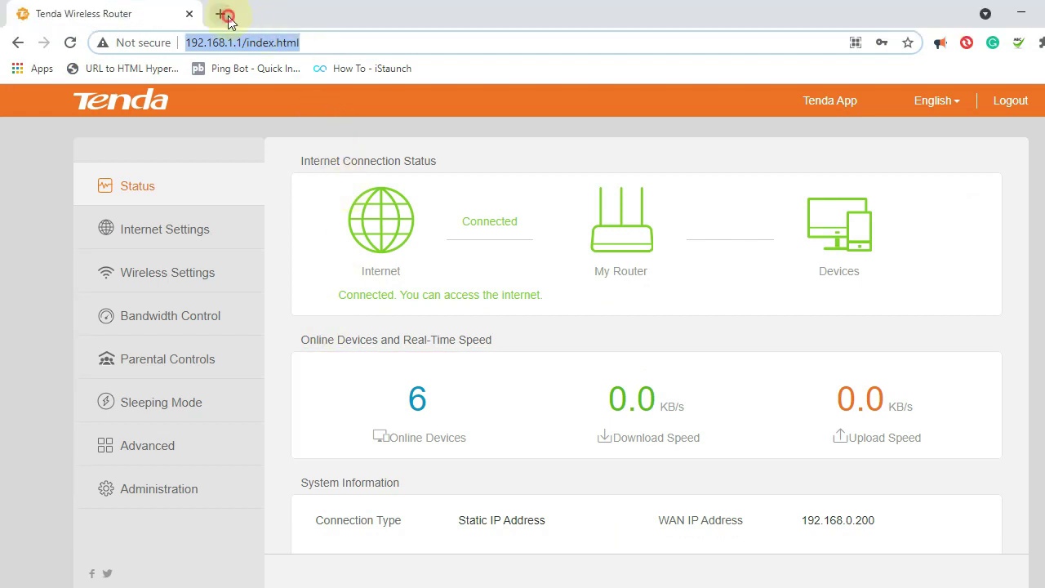
click(224, 13)
text(1)
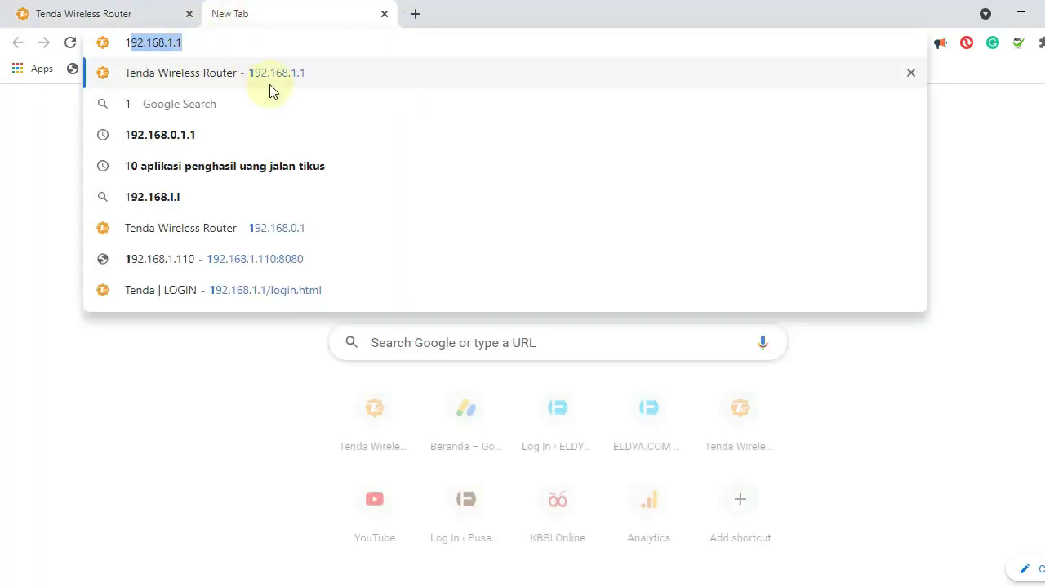
click(316, 229)
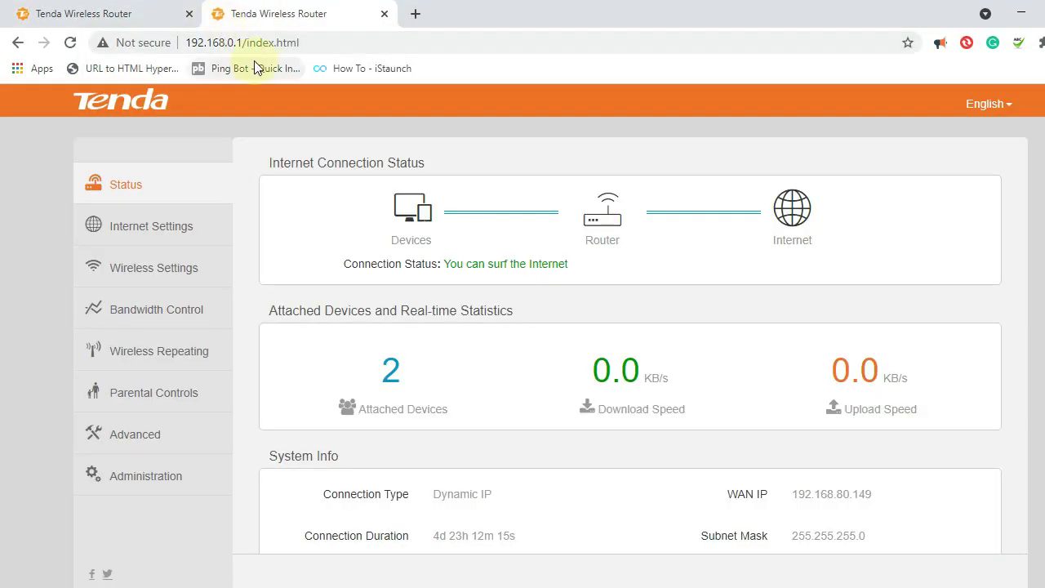
click(155, 14)
click(283, 10)
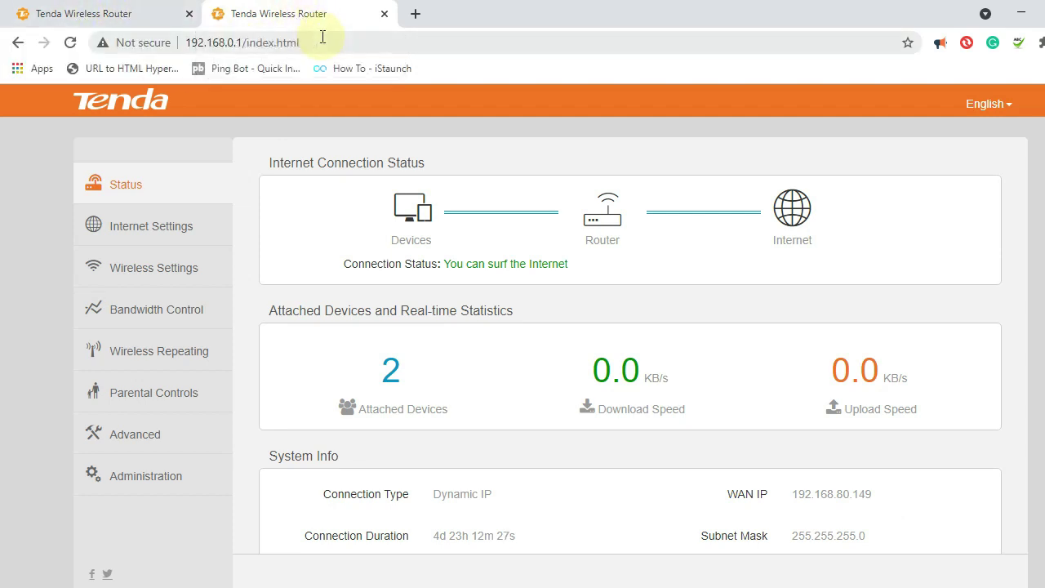
click(119, 13)
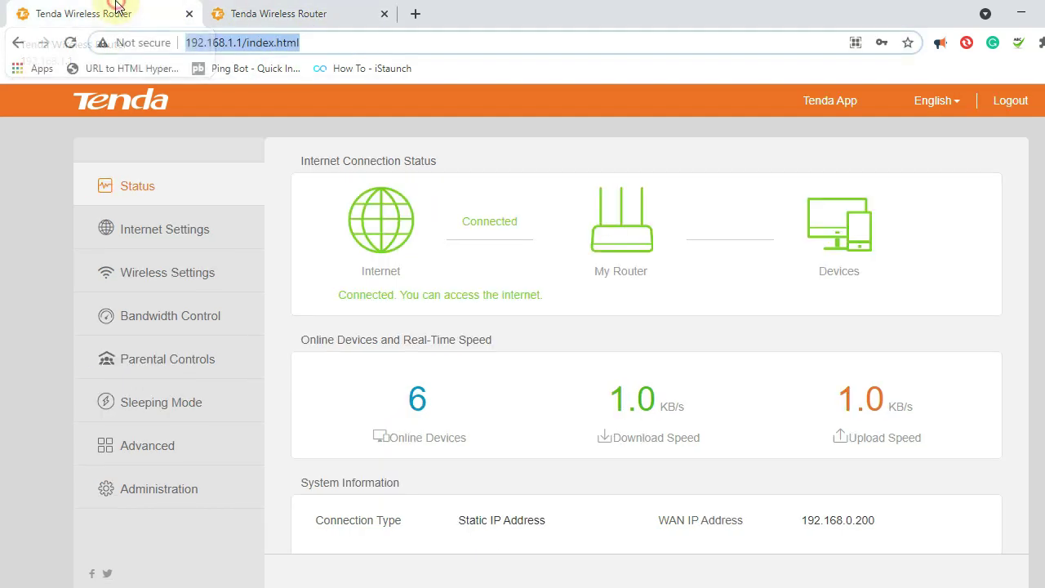
click(381, 14)
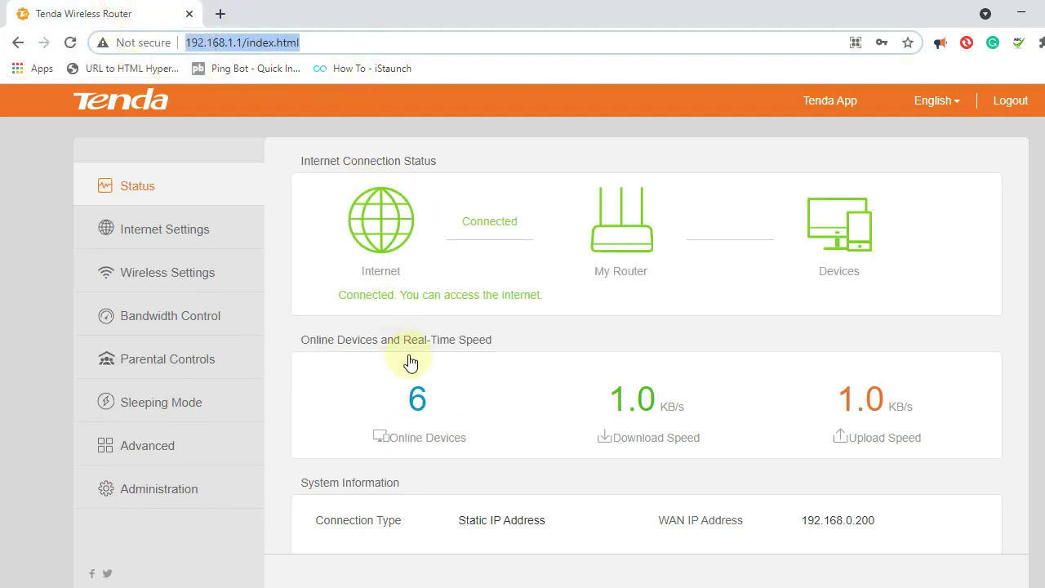
Open Bandwidth Control on the 192.168.1.1 router and review its online and blacklisted devices
scroll(303, 420, down, 2)
scroll(257, 391, up, 1)
scroll(258, 391, up, 1)
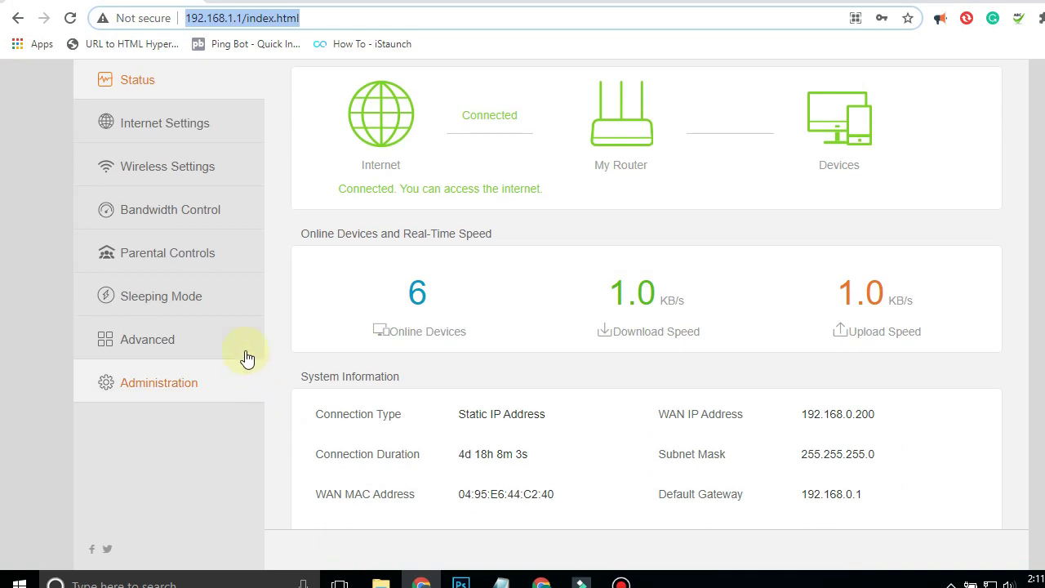
click(203, 219)
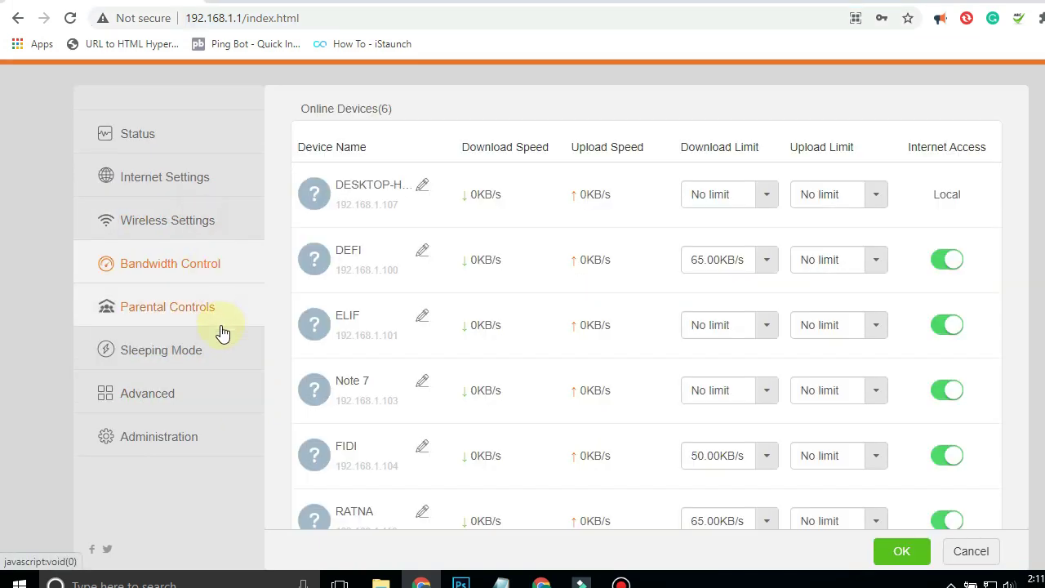
scroll(641, 340, down, 2)
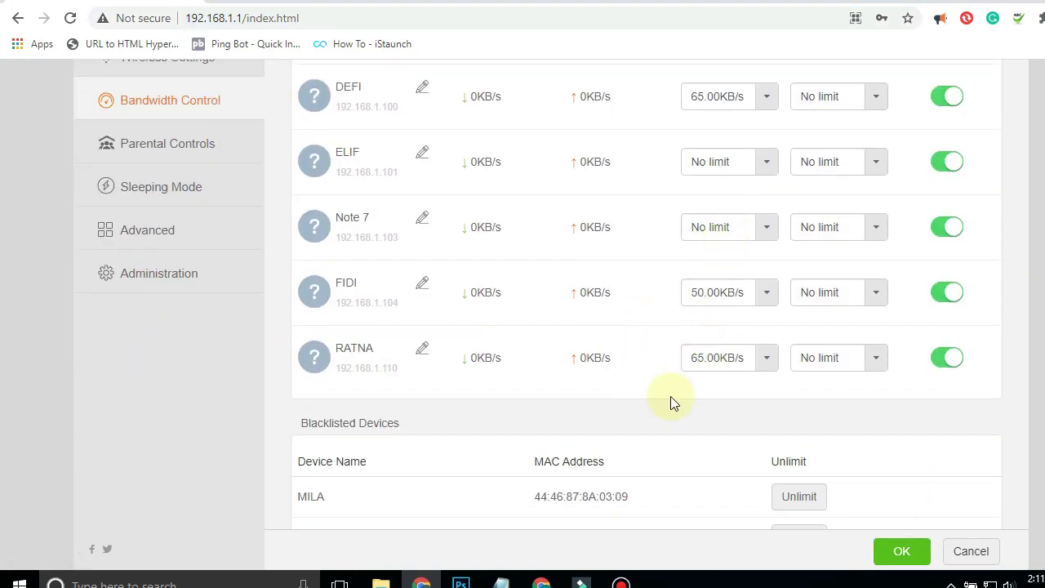
scroll(709, 373, up, 3)
scroll(723, 275, down, 2)
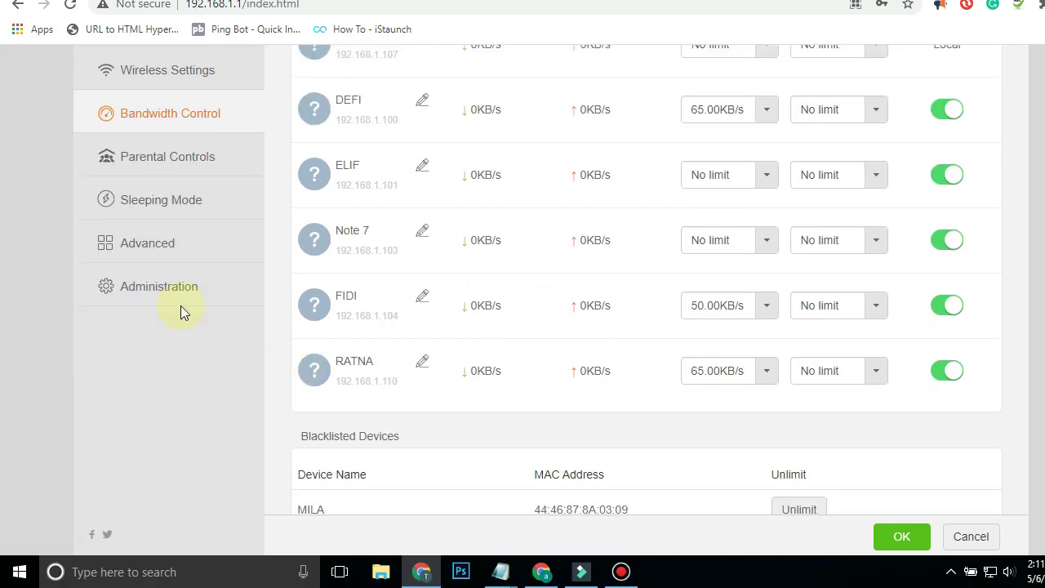
scroll(175, 306, up, 2)
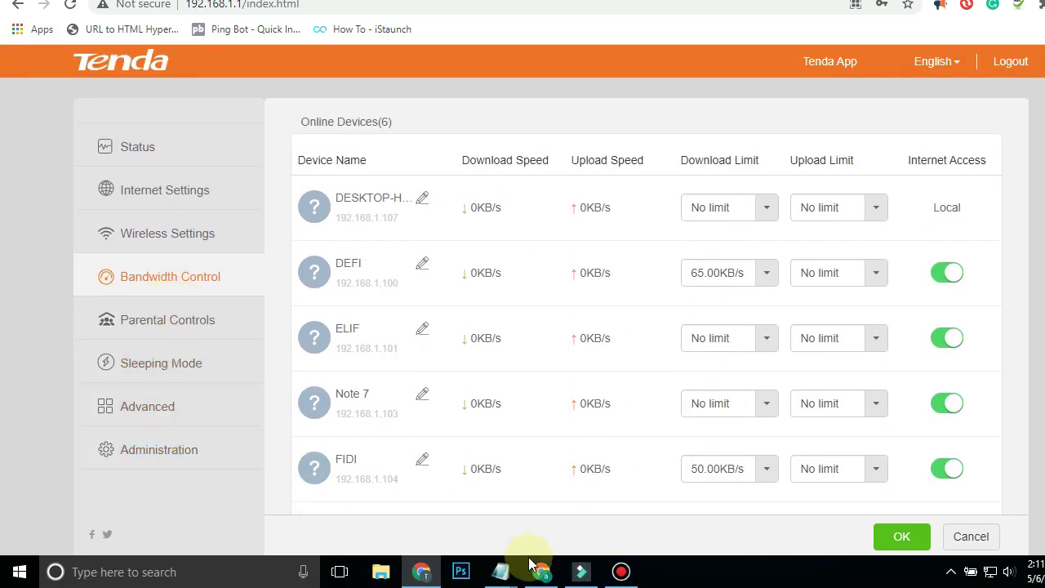
Check the remaining topics in the untitled Notepad note and go back to the router's Bandwidth Control page
mouse_move(500, 567)
click(541, 483)
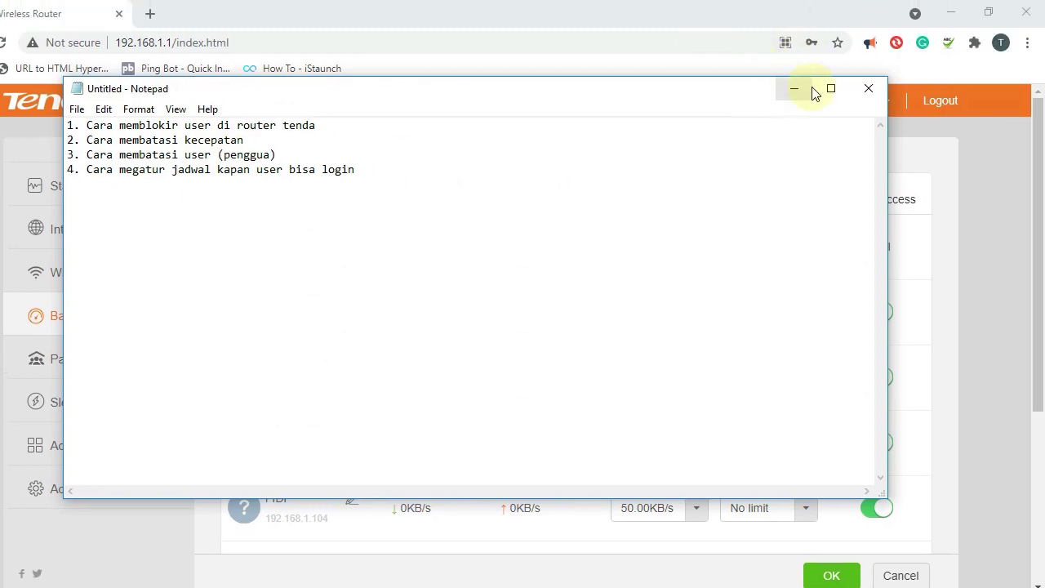
click(865, 49)
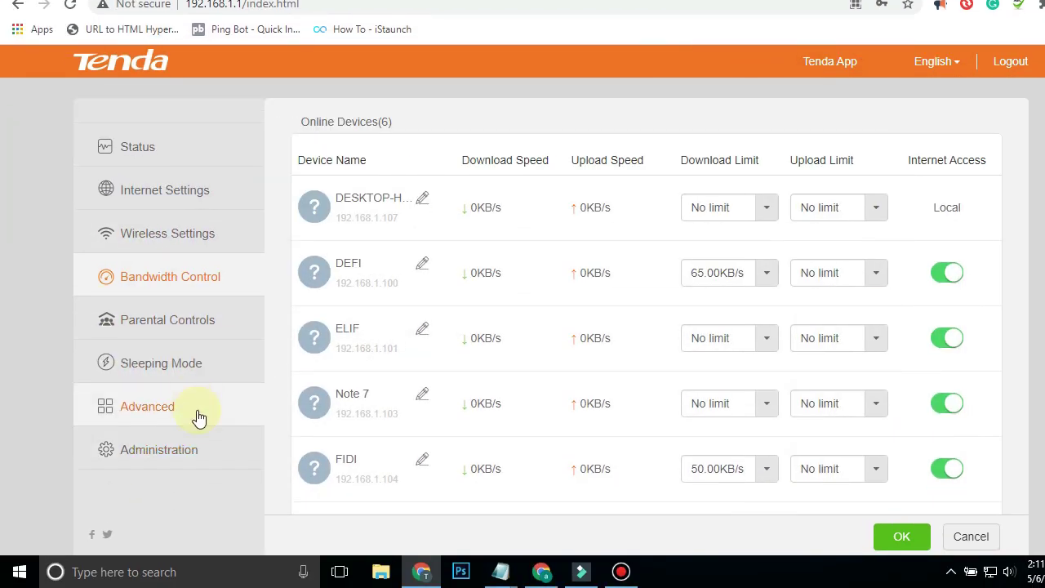
Open the Administration settings of the 192.168.1.1 router
scroll(114, 269, down, 2)
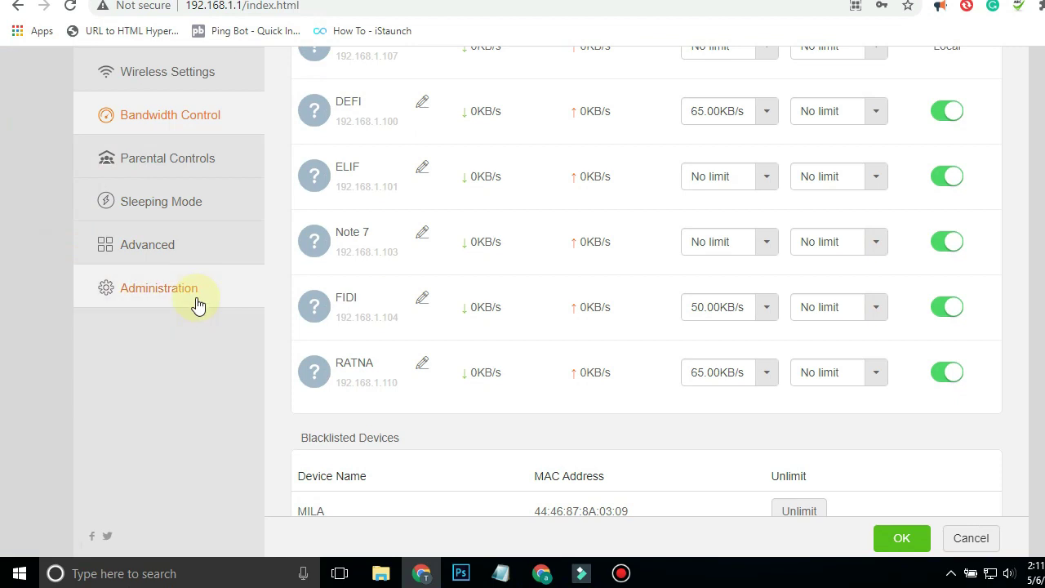
scroll(215, 210, up, 2)
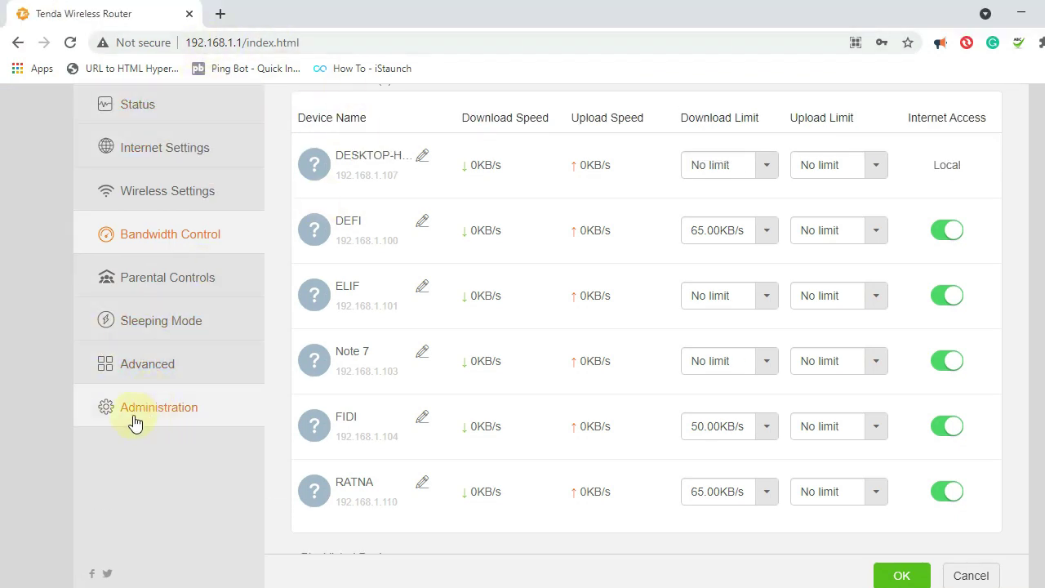
click(176, 412)
scroll(214, 276, up, 1)
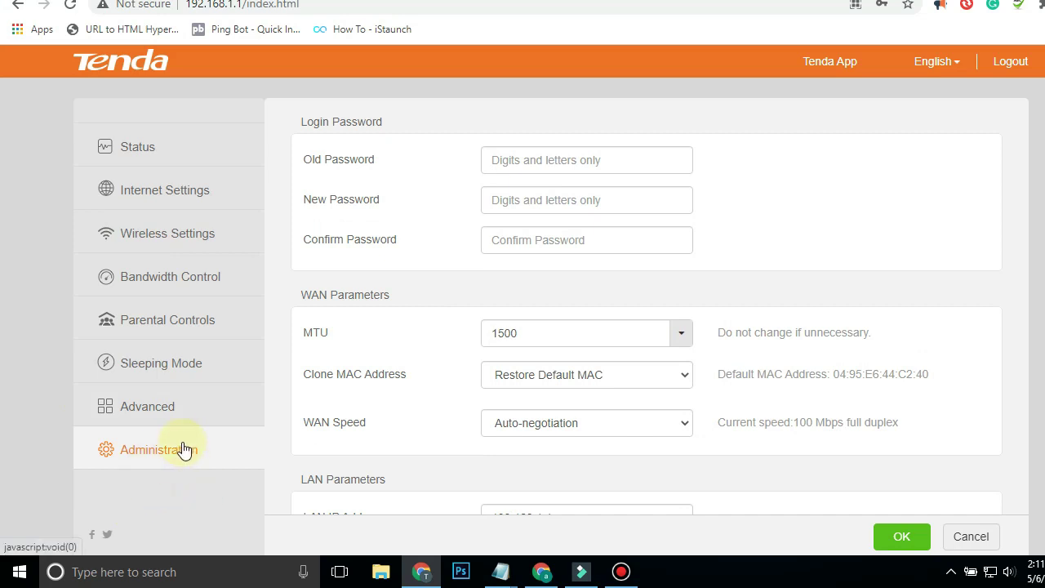
Examine the DHCP start and end IP addresses in the router's LAN Parameters
scroll(776, 335, down, 3)
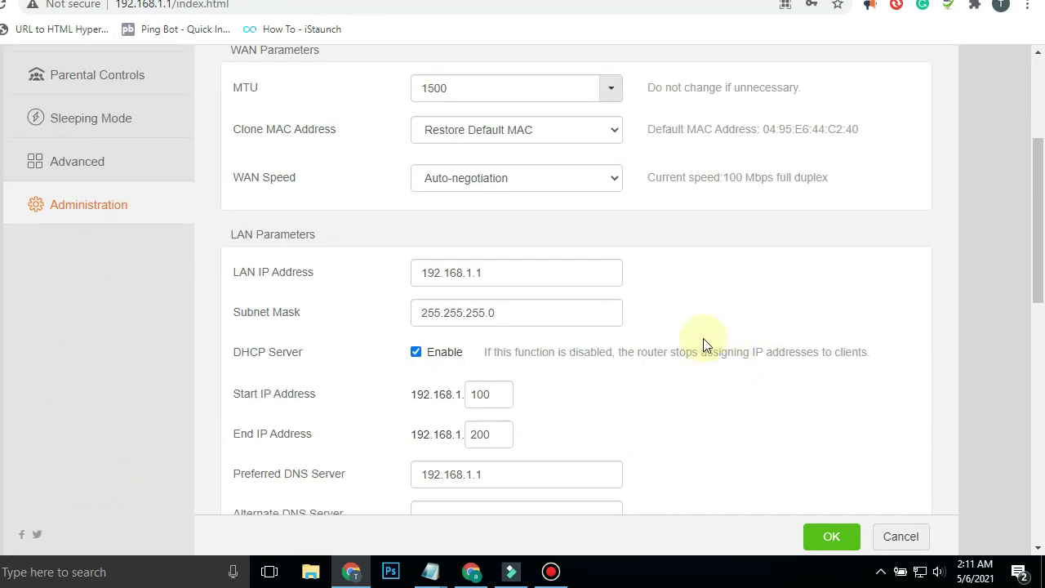
scroll(703, 338, down, 1)
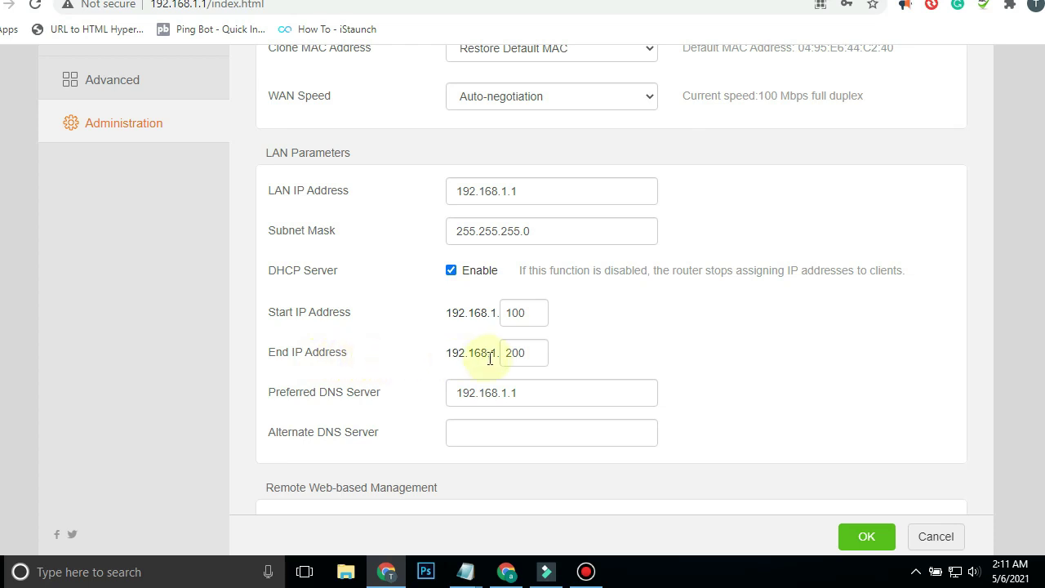
drag(507, 357, 548, 354)
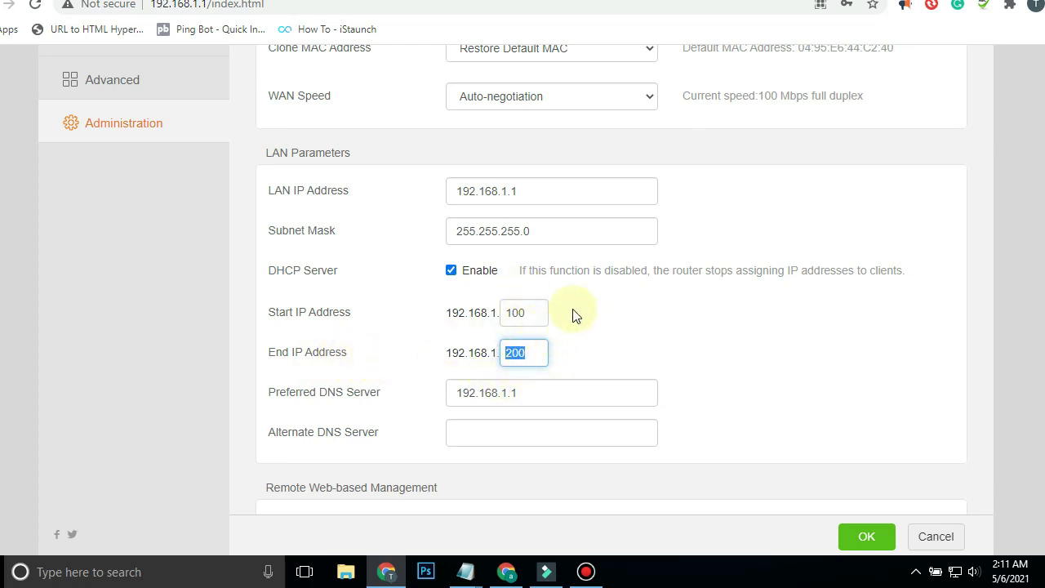
click(594, 363)
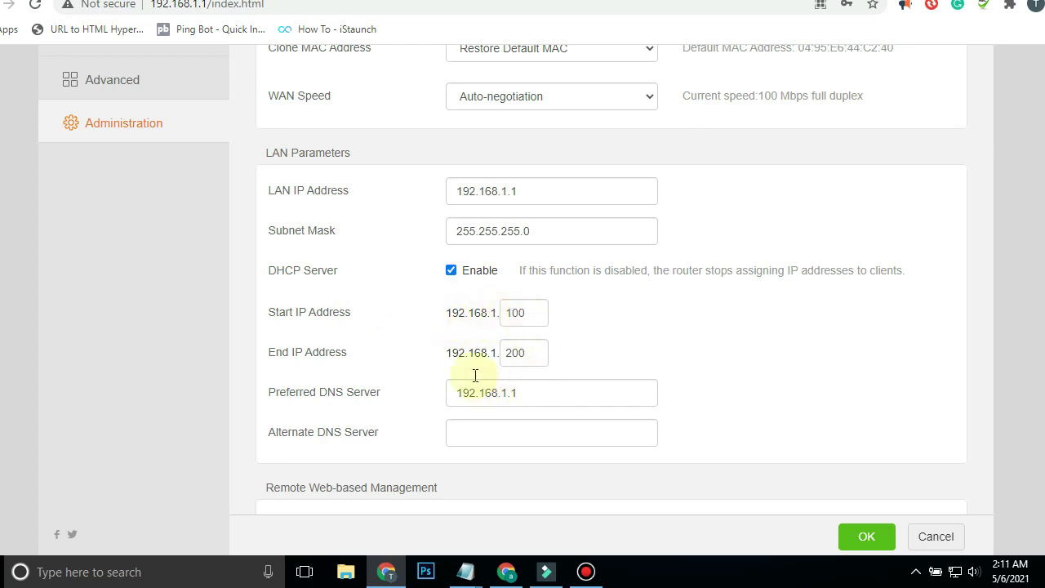
drag(451, 353, 541, 353)
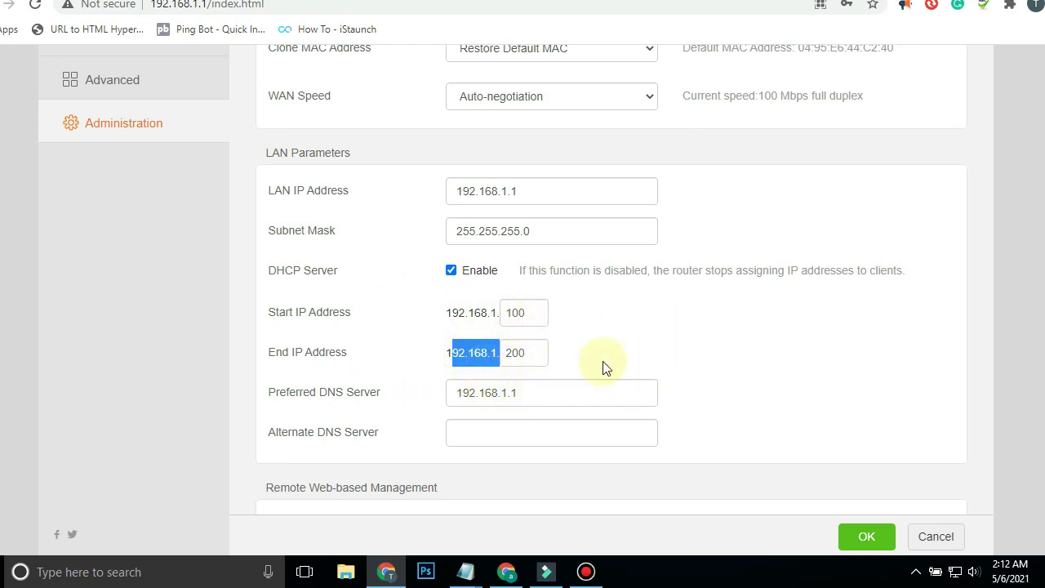
click(557, 343)
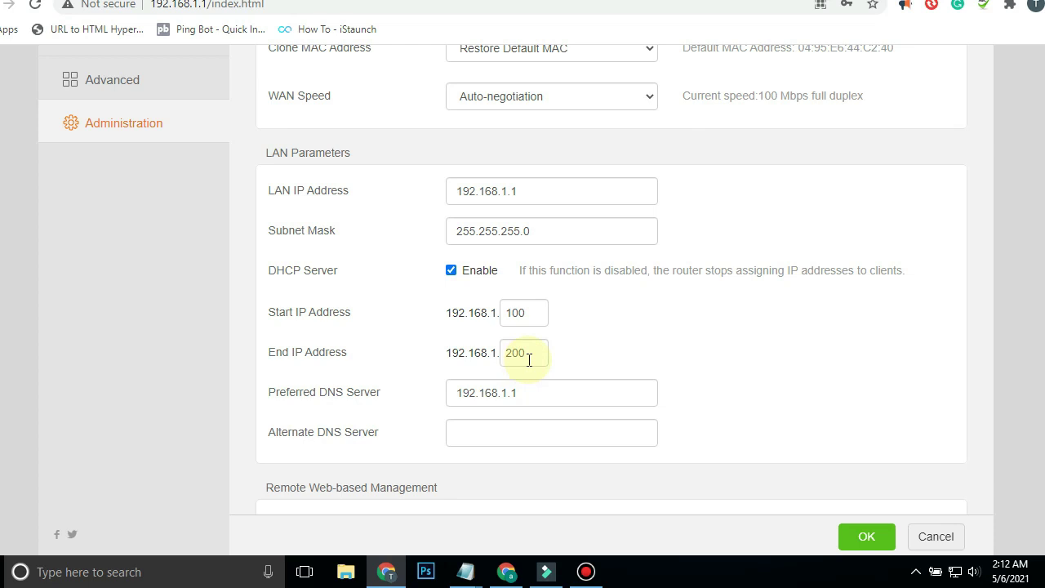
Set the DHCP end IP address to 192.168.1.110 and save the settings
drag(529, 360, 483, 370)
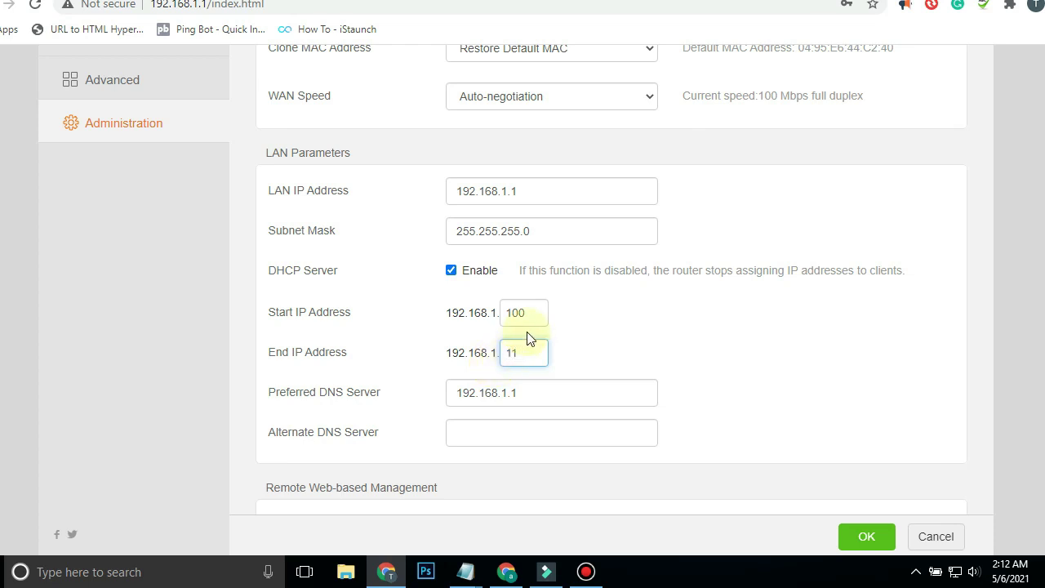
text(110)
click(864, 535)
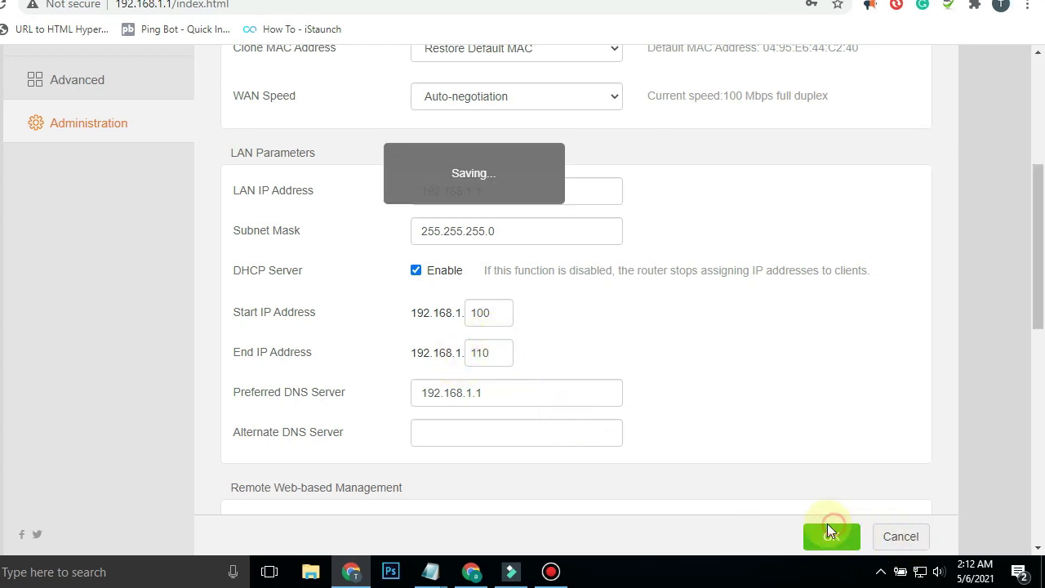
Set the DHCP end IP address to 192.168.1.105 and save the settings
click(487, 360)
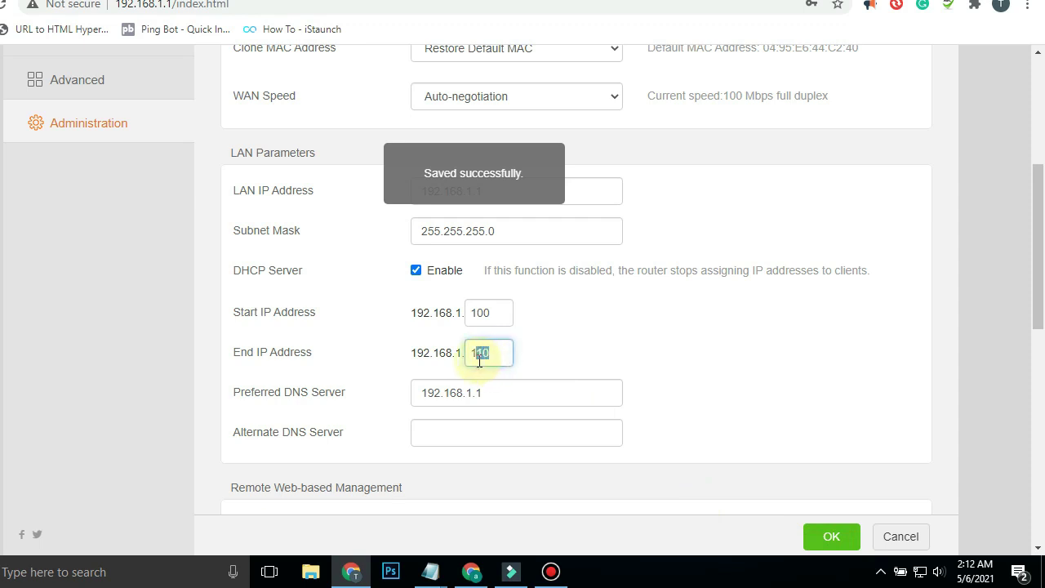
text(0)
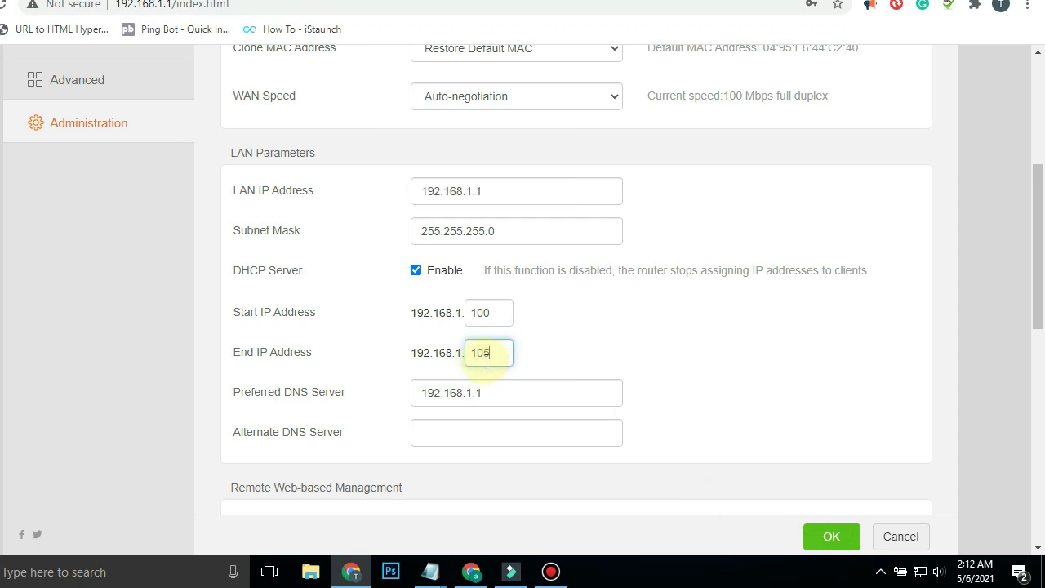
click(829, 536)
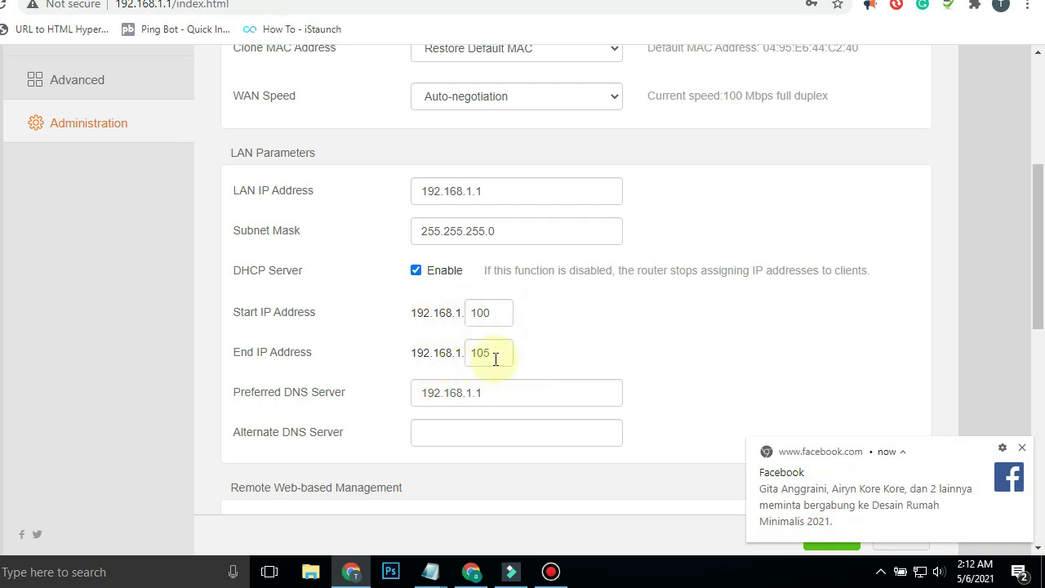
Set the DHCP end IP address back to 192.168.1.200, dismiss the Facebook notification and save the settings
drag(496, 359, 451, 368)
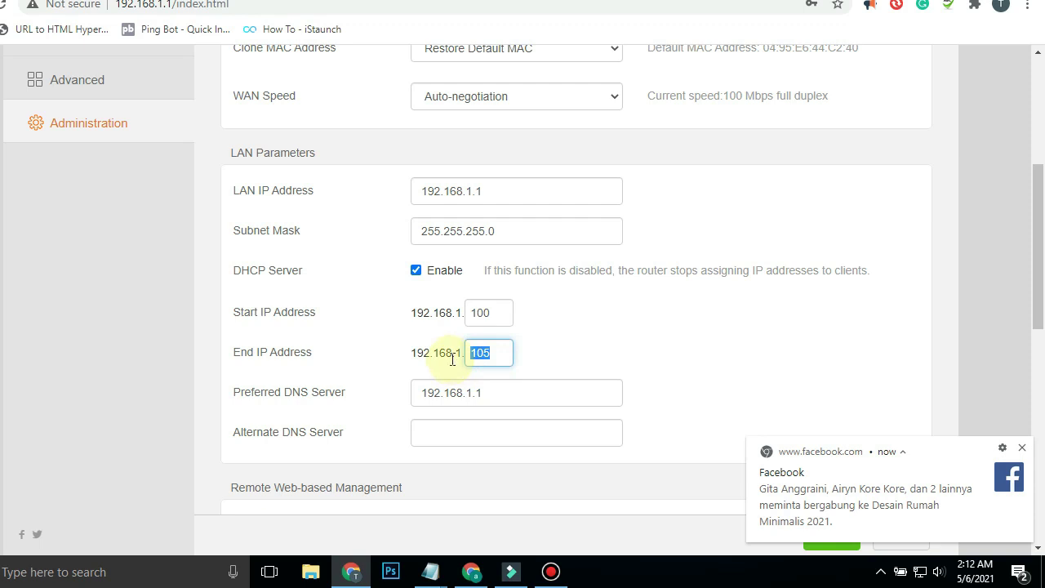
text(200)
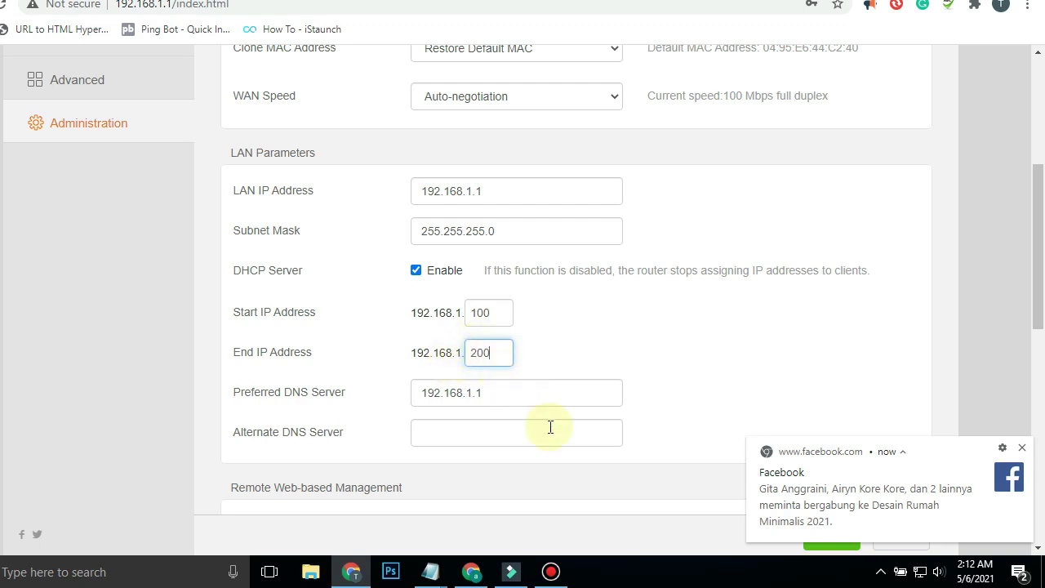
click(1022, 448)
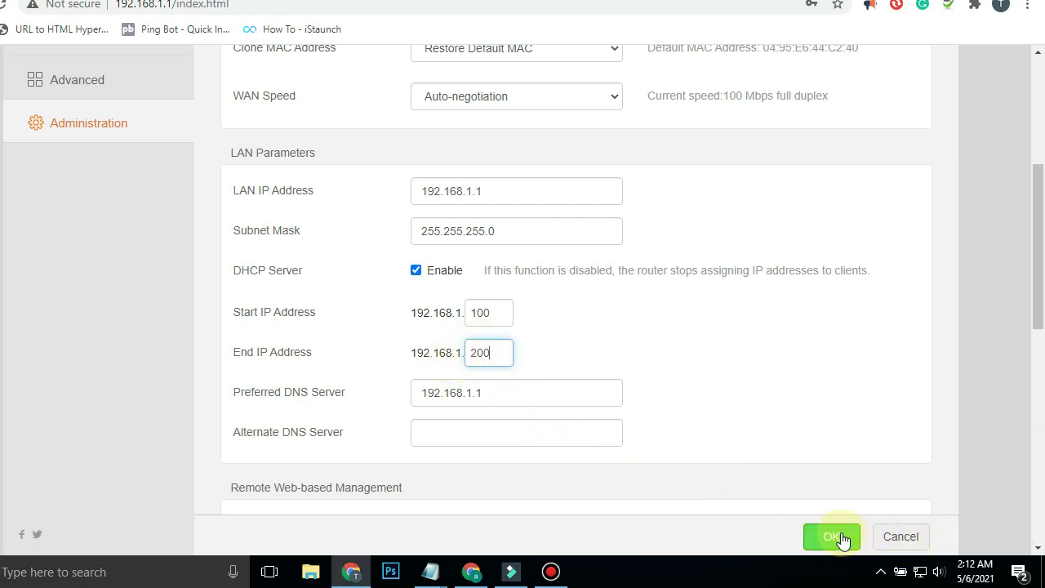
click(831, 535)
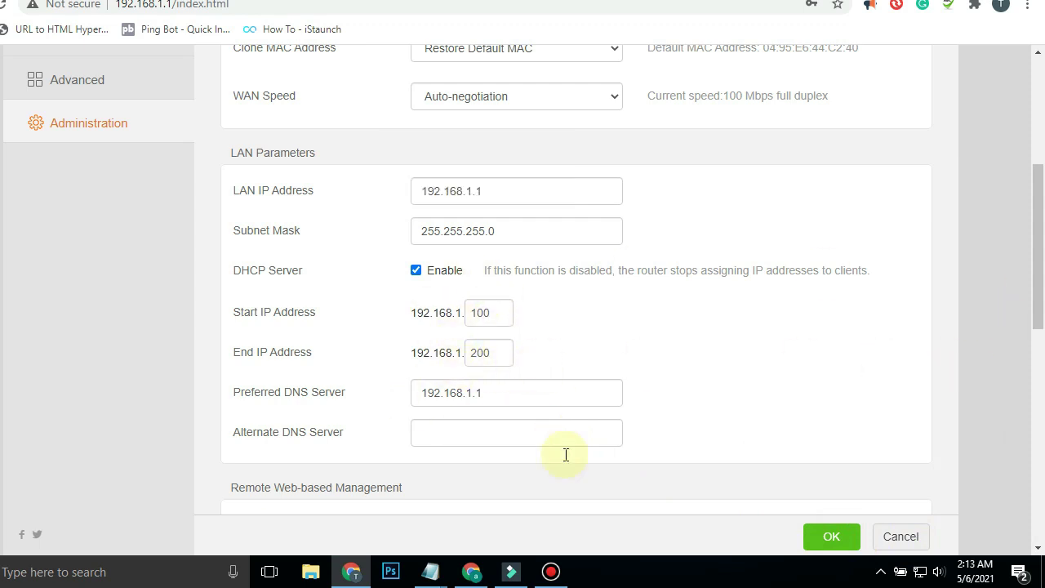
Check the fourth topic, scheduling when users can log in, in the untitled Notepad note and go back to the router page
mouse_move(1034, 322)
mouse_down()
mouse_move(1034, 229)
mouse_move(1033, 305)
mouse_up()
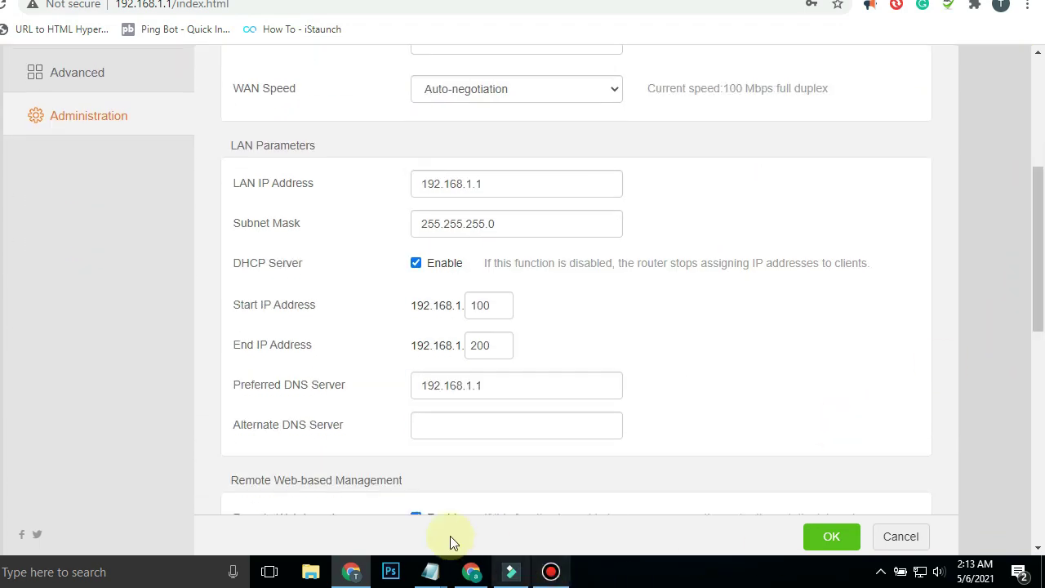
scroll(531, 408, down, 4)
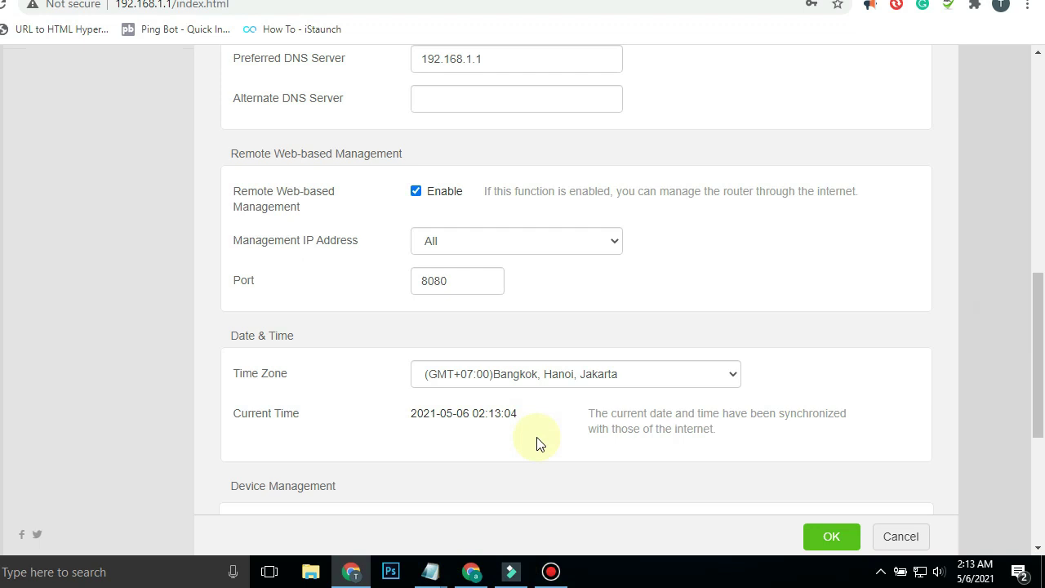
scroll(538, 443, up, 3)
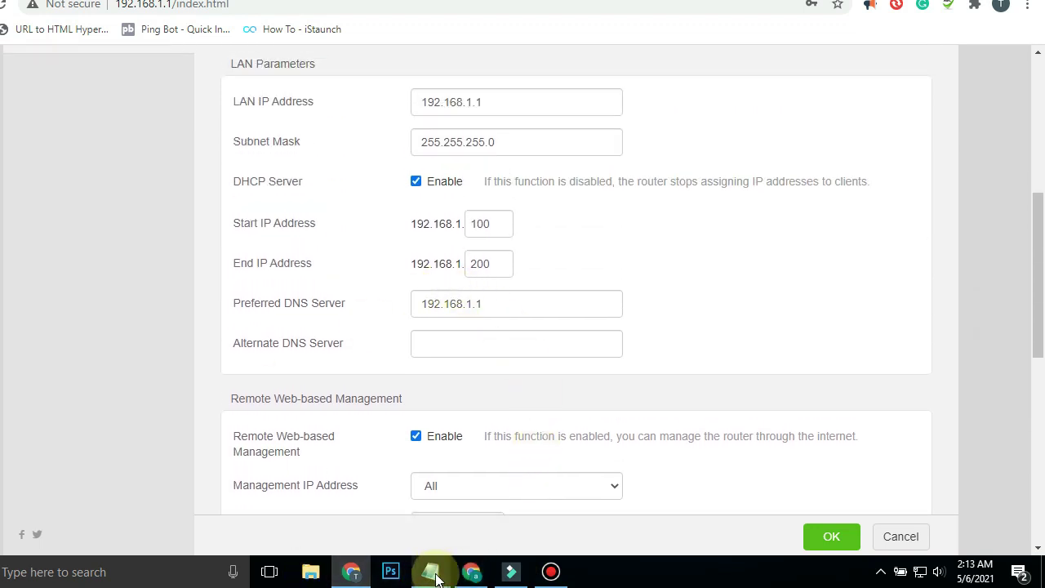
mouse_move(433, 574)
mouse_move(501, 518)
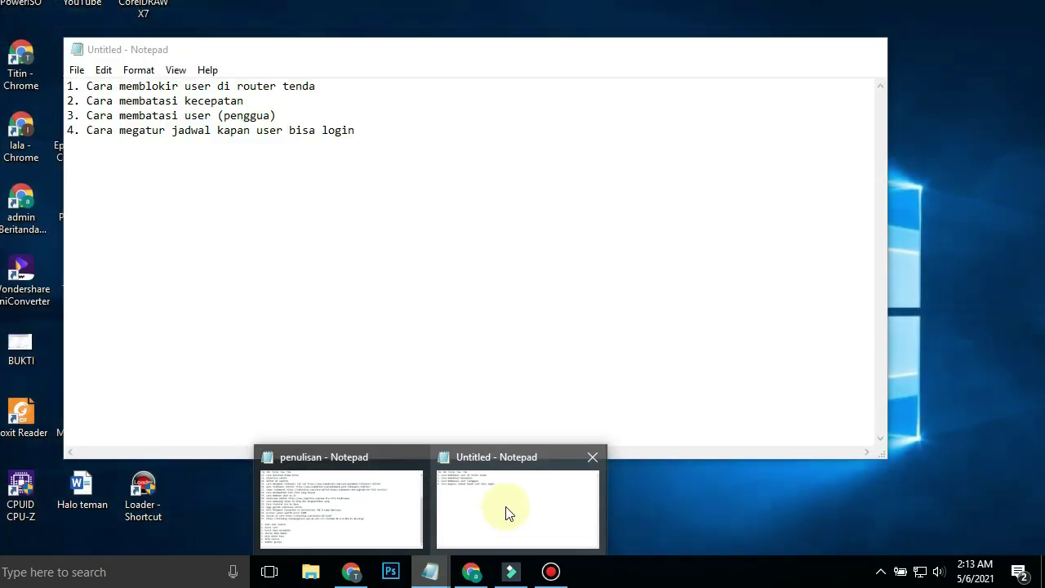
click(505, 513)
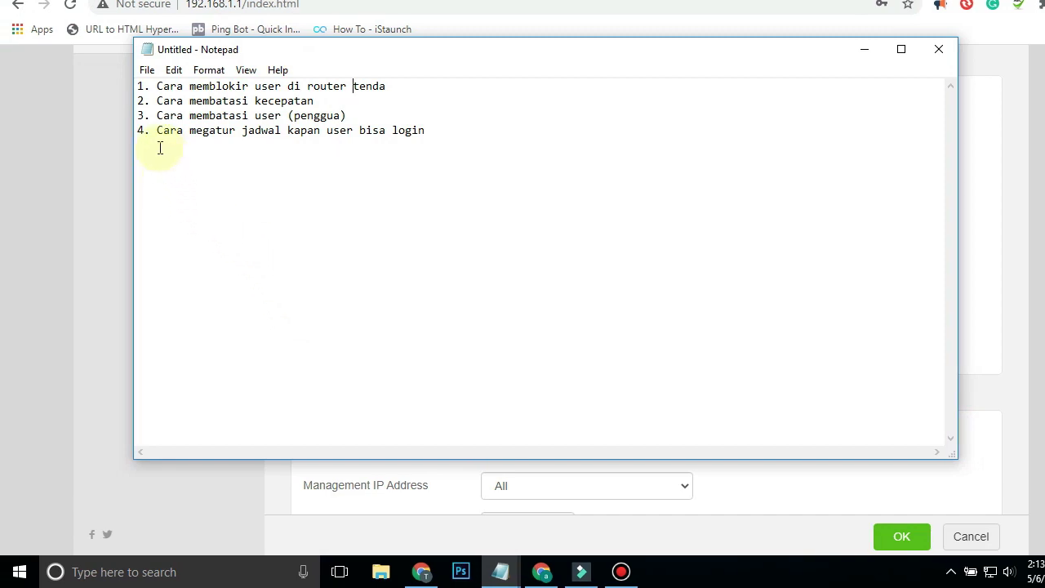
drag(156, 130, 403, 132)
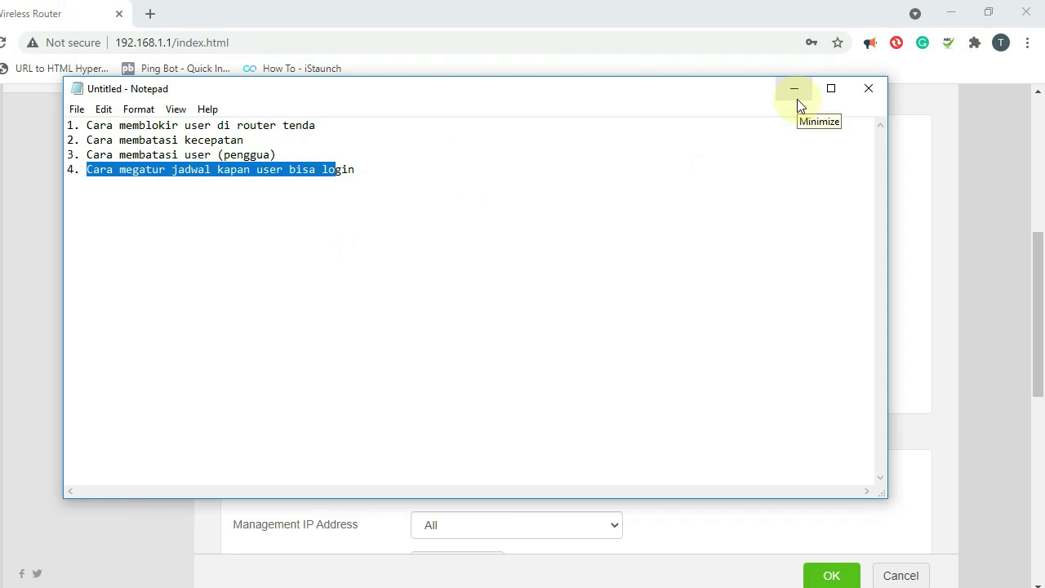
click(794, 88)
Open the Parental Controls of the 192.168.1.1 router and review its online devices
scroll(224, 351, up, 4)
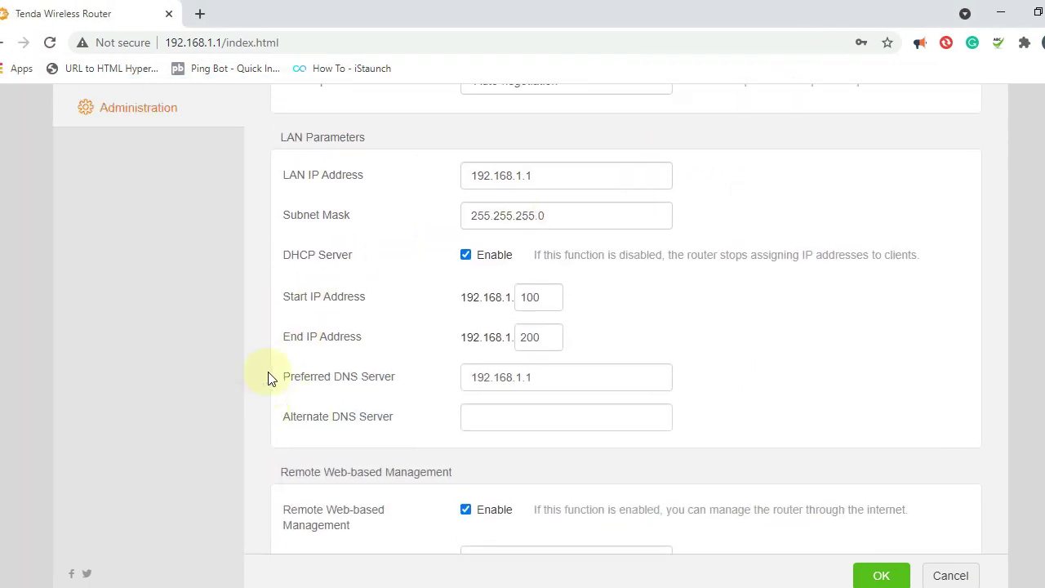
scroll(270, 245, up, 2)
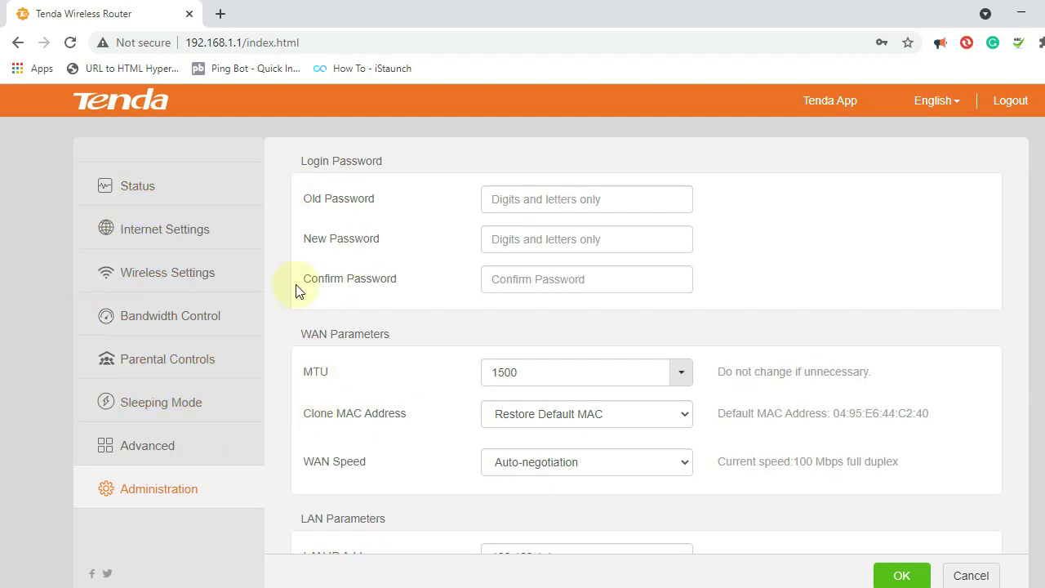
click(196, 374)
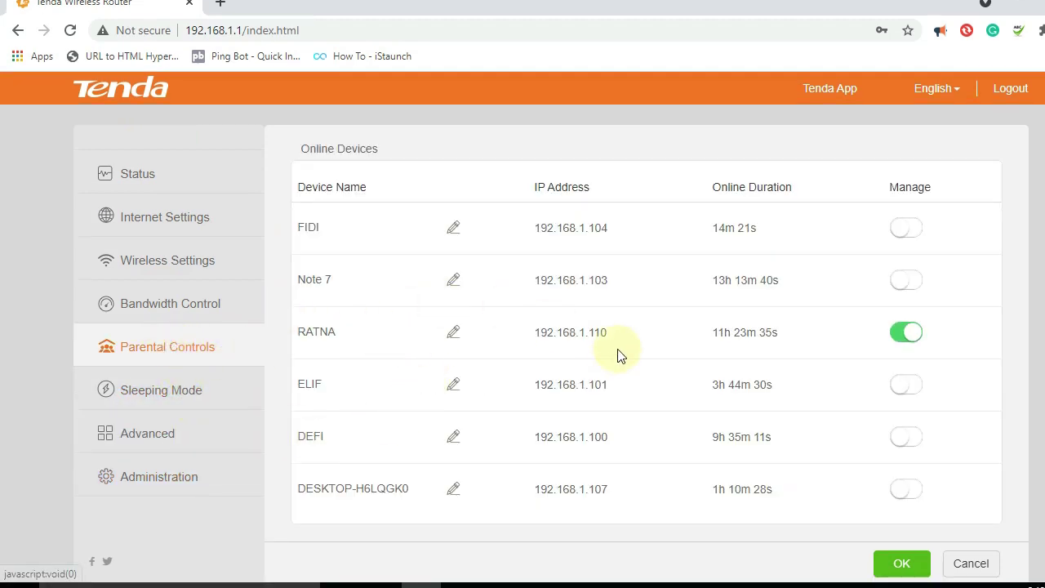
scroll(473, 362, down, 2)
scroll(473, 326, up, 1)
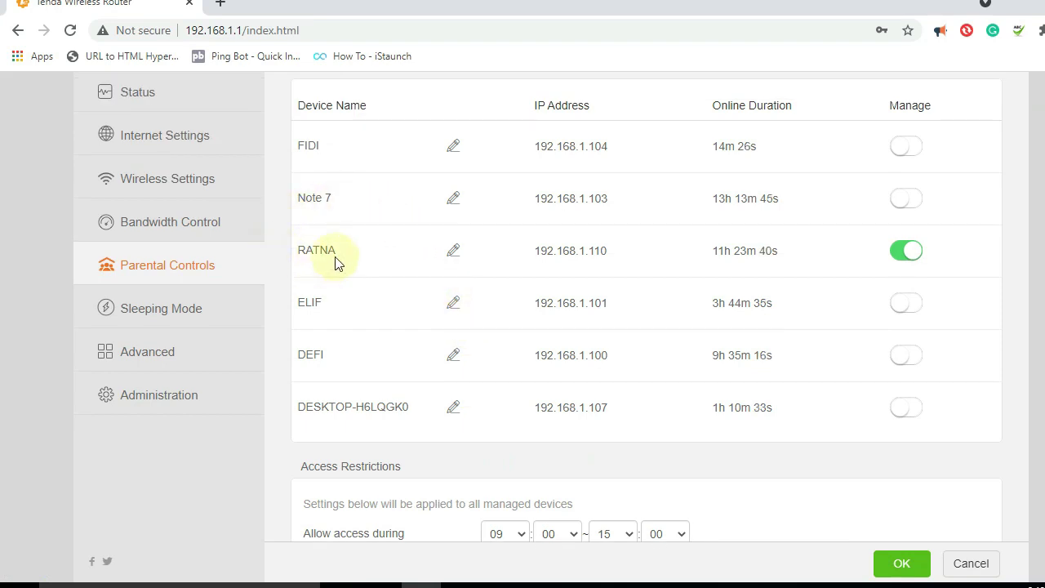
Open the device names of the client at 192.168.1.110 and of Note 7 for editing and leave them
click(454, 251)
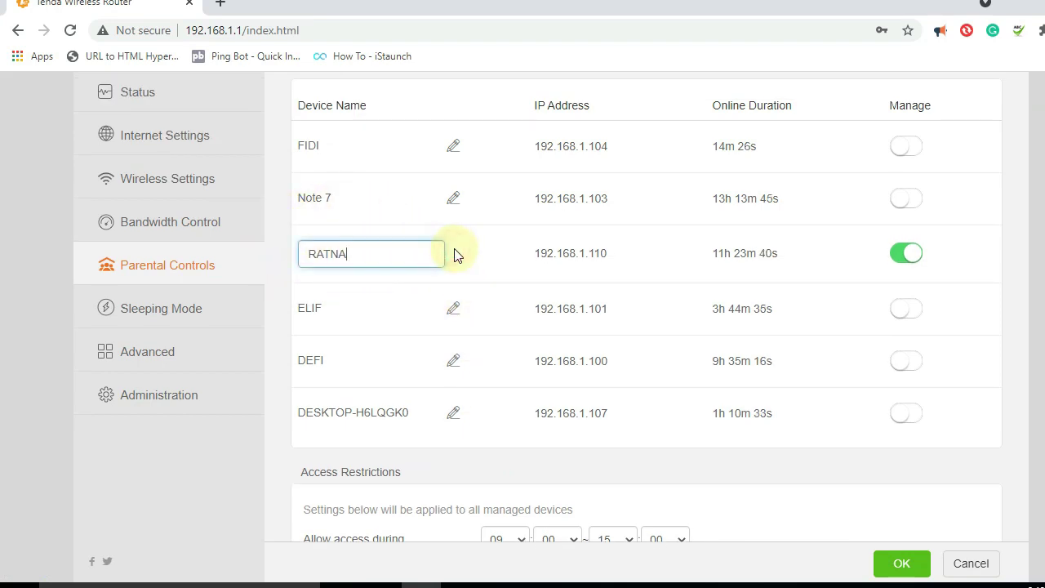
click(376, 236)
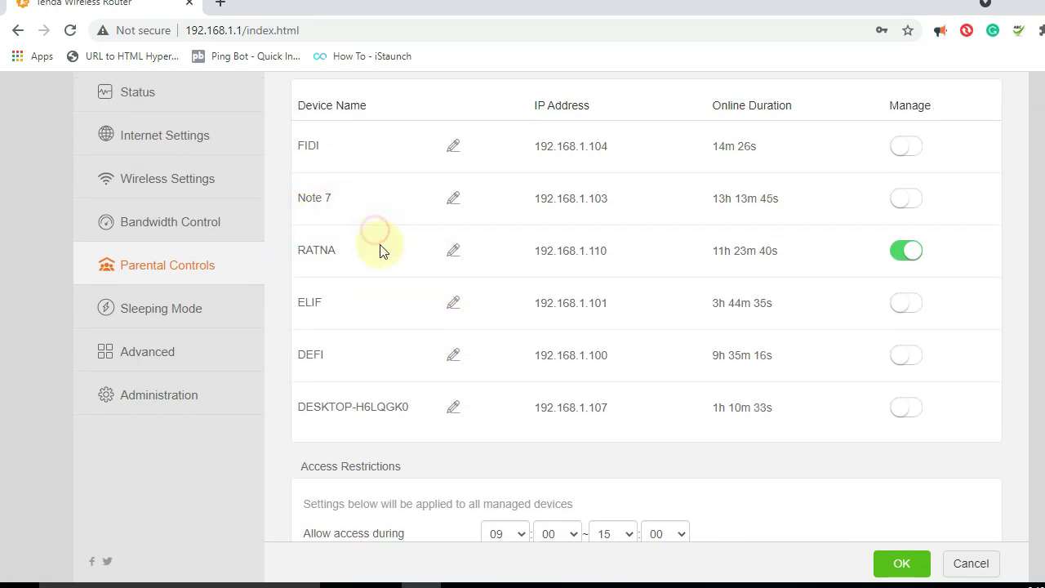
click(454, 199)
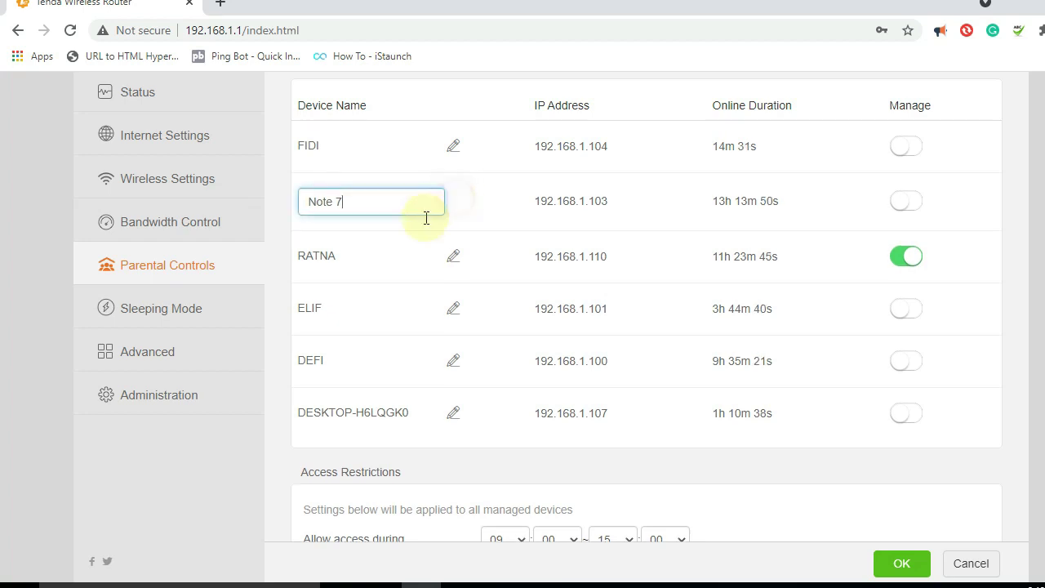
click(369, 265)
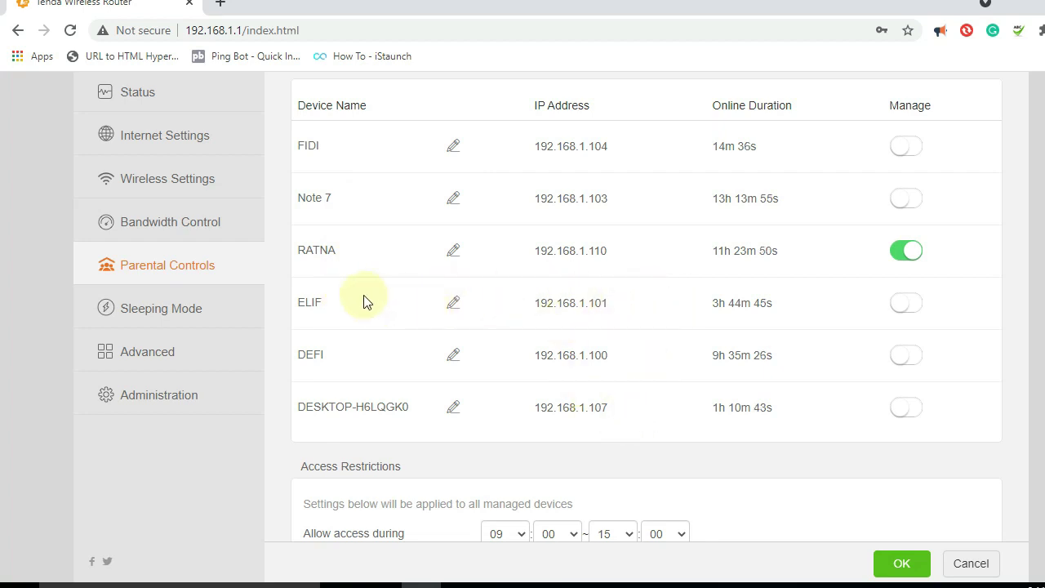
Review the online devices and the Manage switch of the device at 192.168.1.110
scroll(384, 301, down, 1)
scroll(363, 286, up, 1)
scroll(572, 302, up, 1)
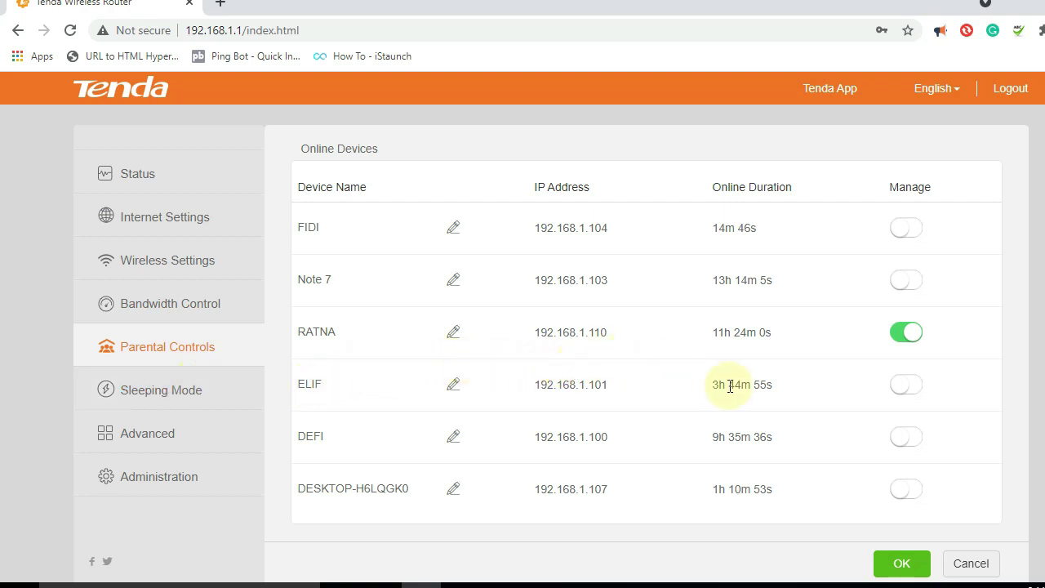
scroll(520, 320, down, 1)
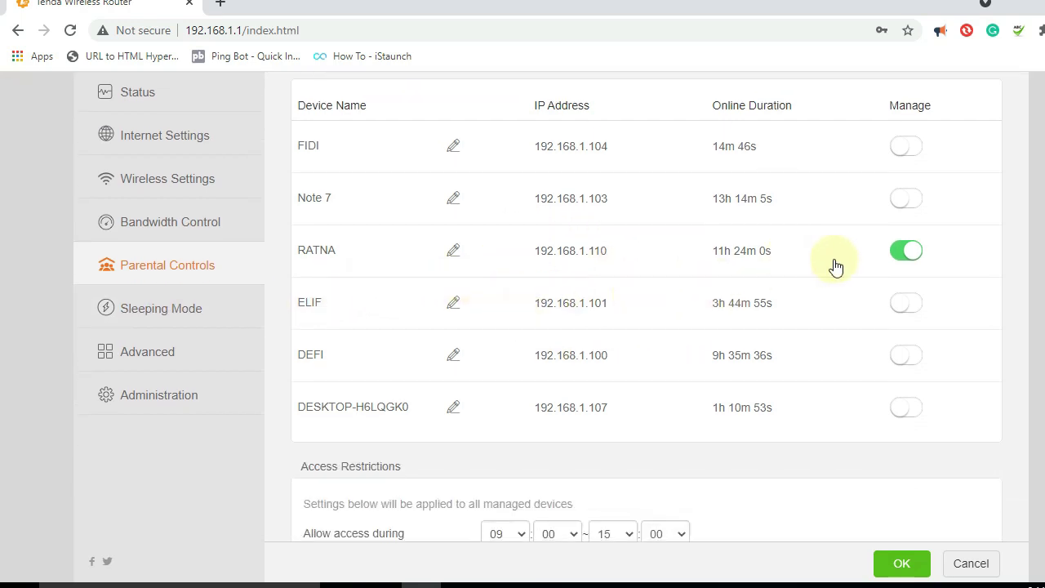
click(913, 256)
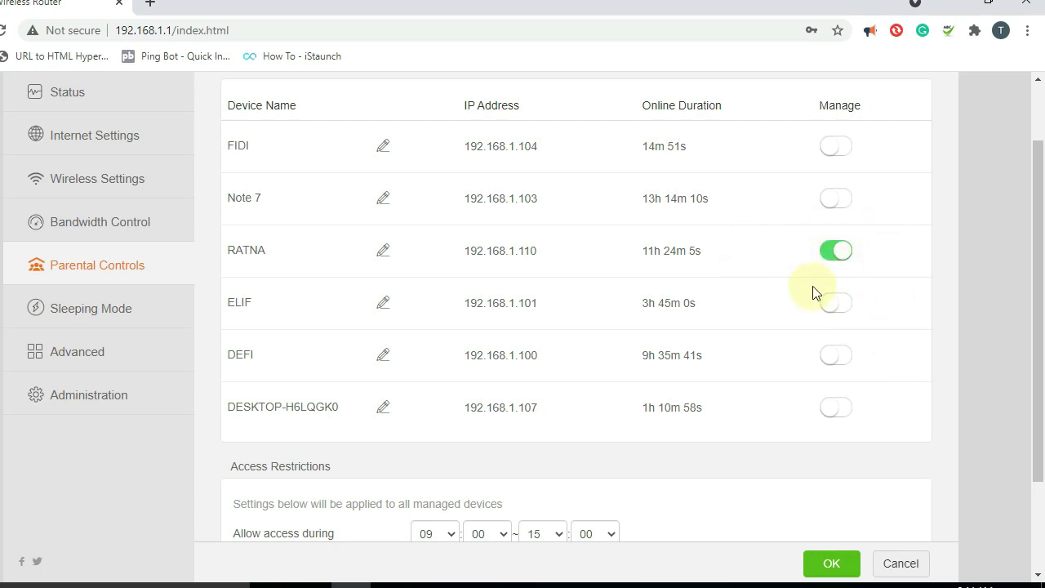
Set the allowed access hours for the managed devices to 09:00 through 15:00
scroll(698, 337, down, 2)
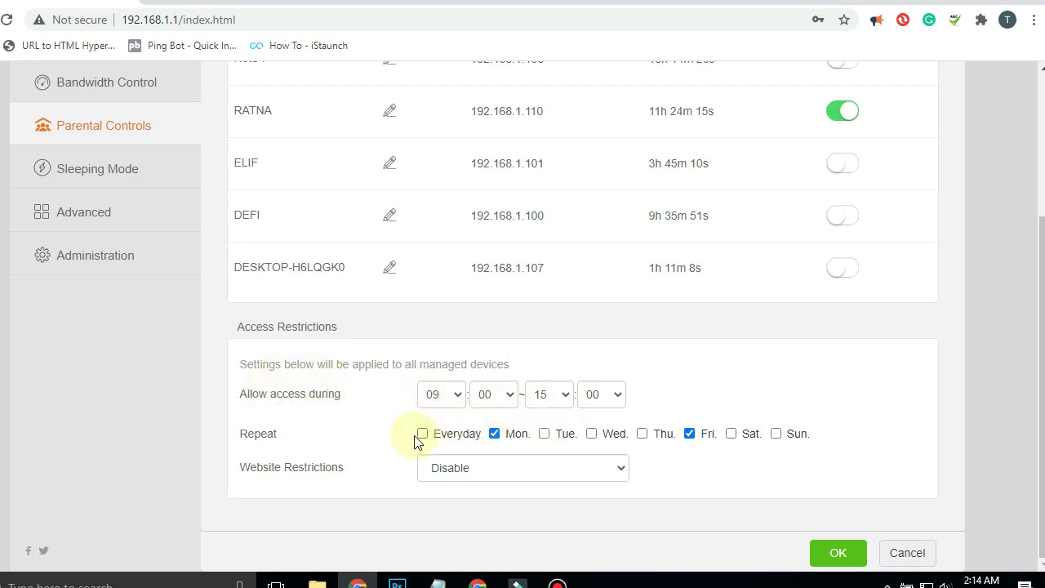
click(456, 382)
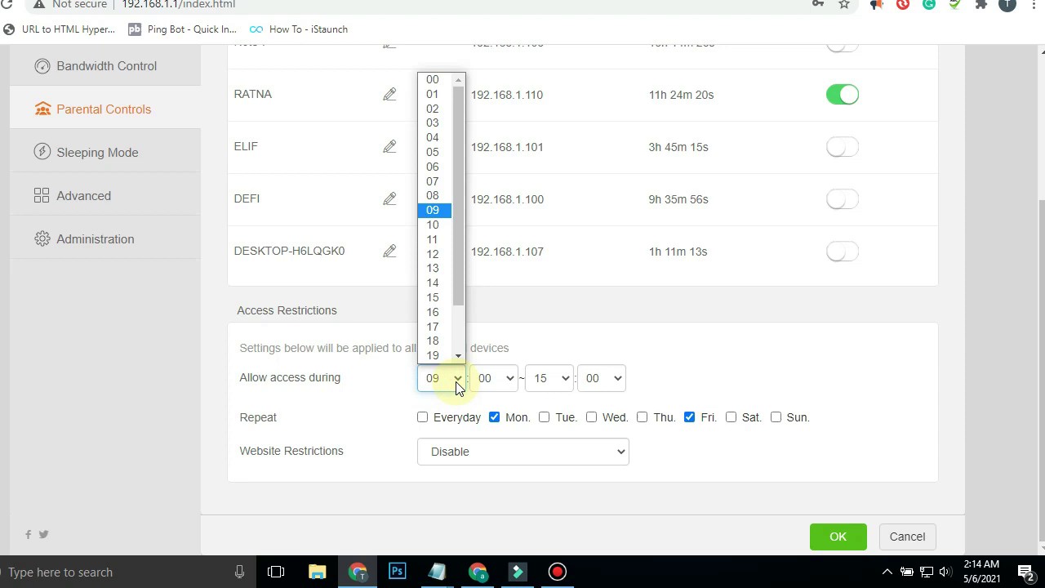
click(438, 208)
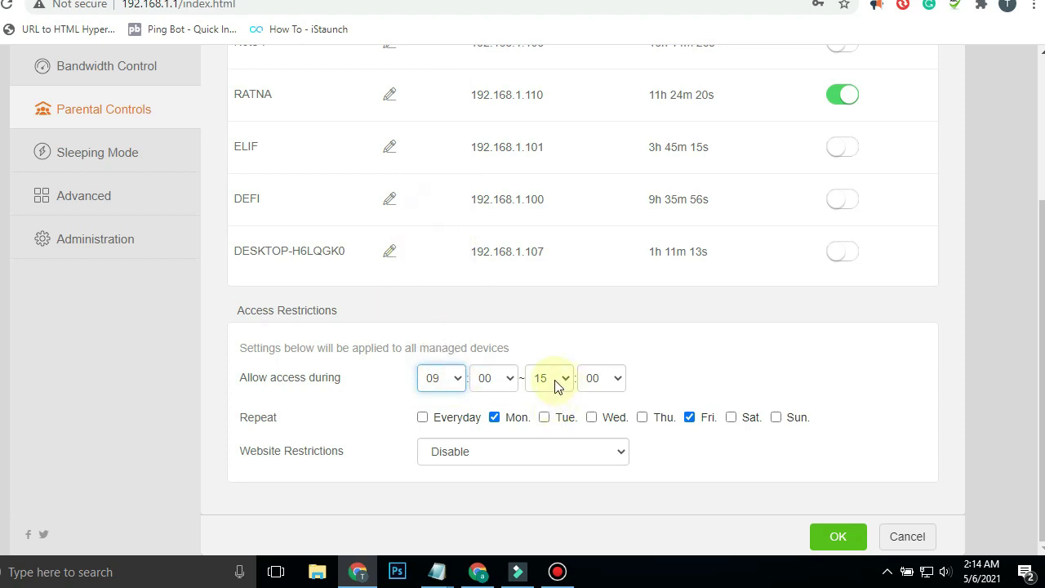
click(571, 380)
click(565, 384)
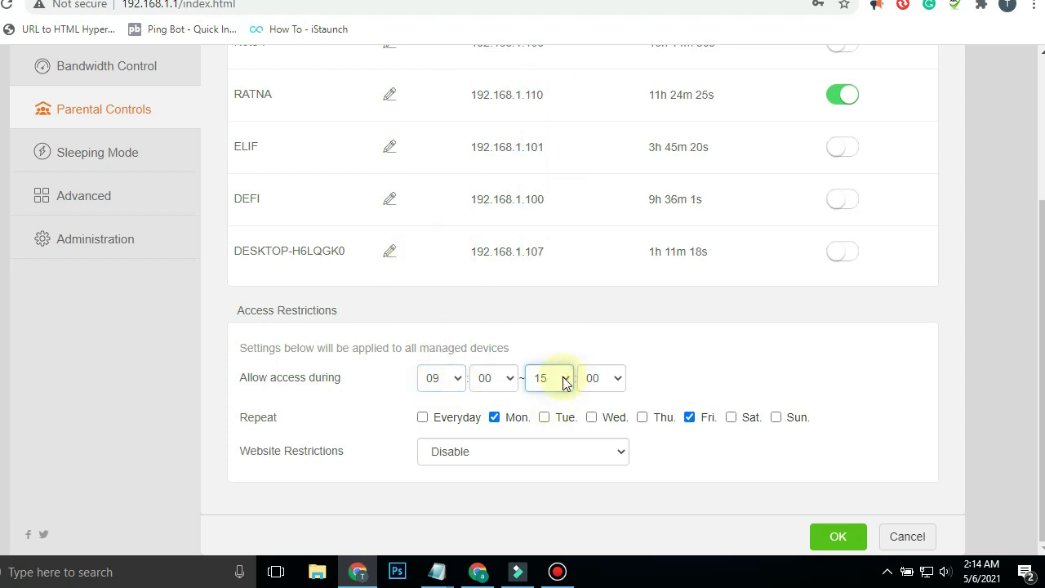
Limit the repeat days of the access restriction to Friday, Saturday and Sunday
click(494, 418)
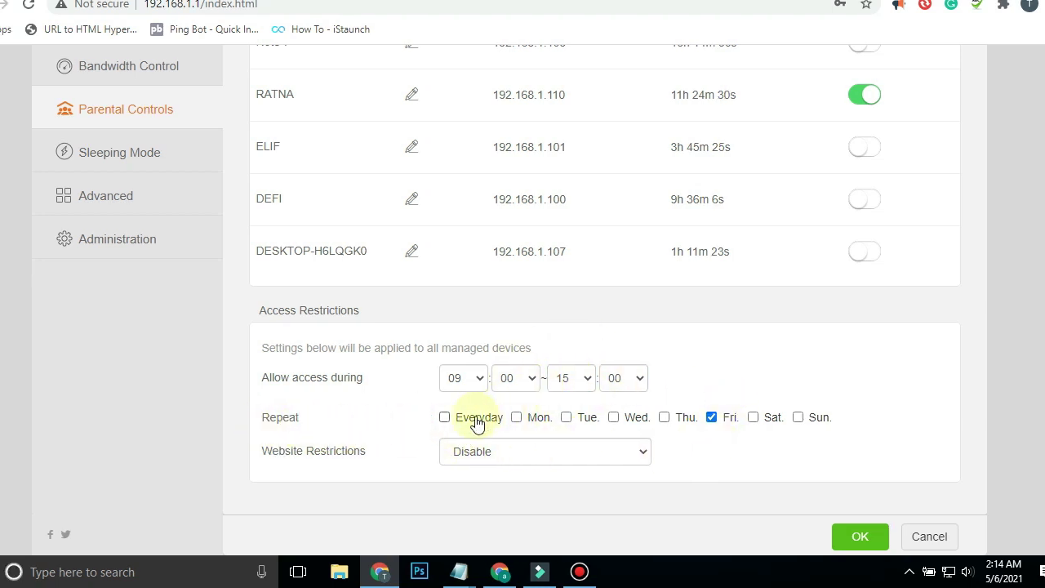
click(445, 419)
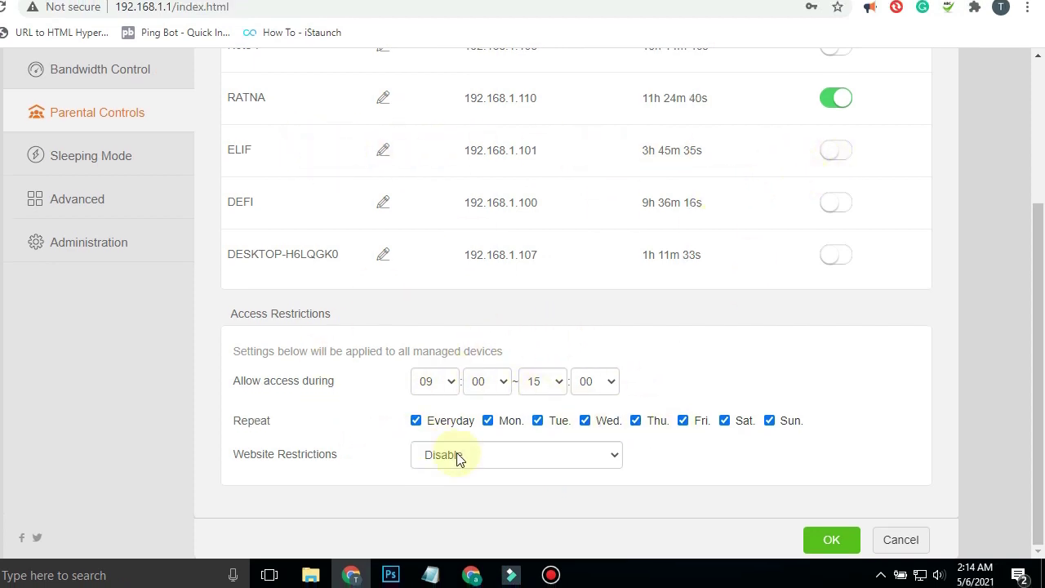
click(415, 419)
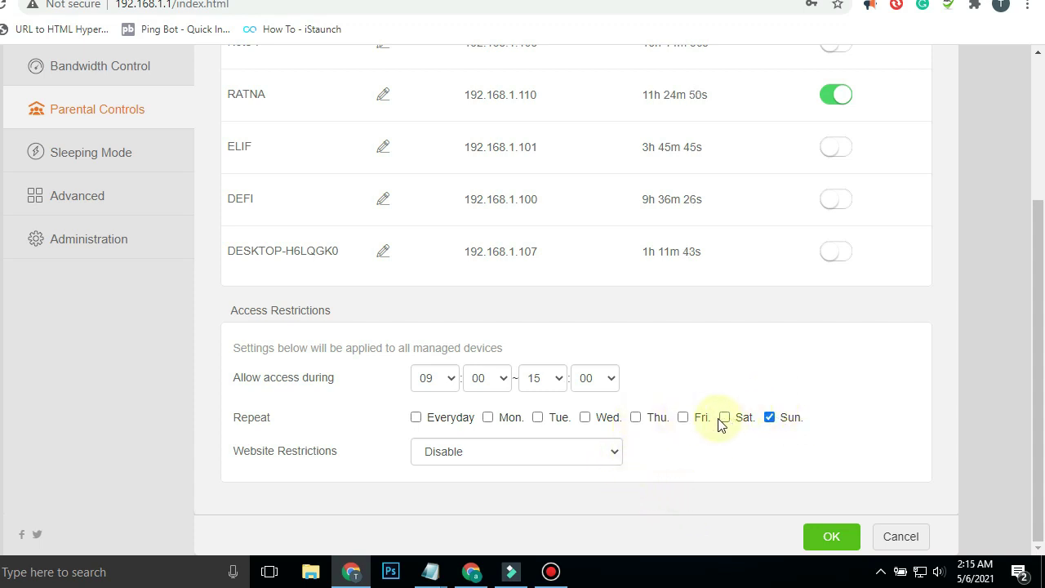
click(687, 418)
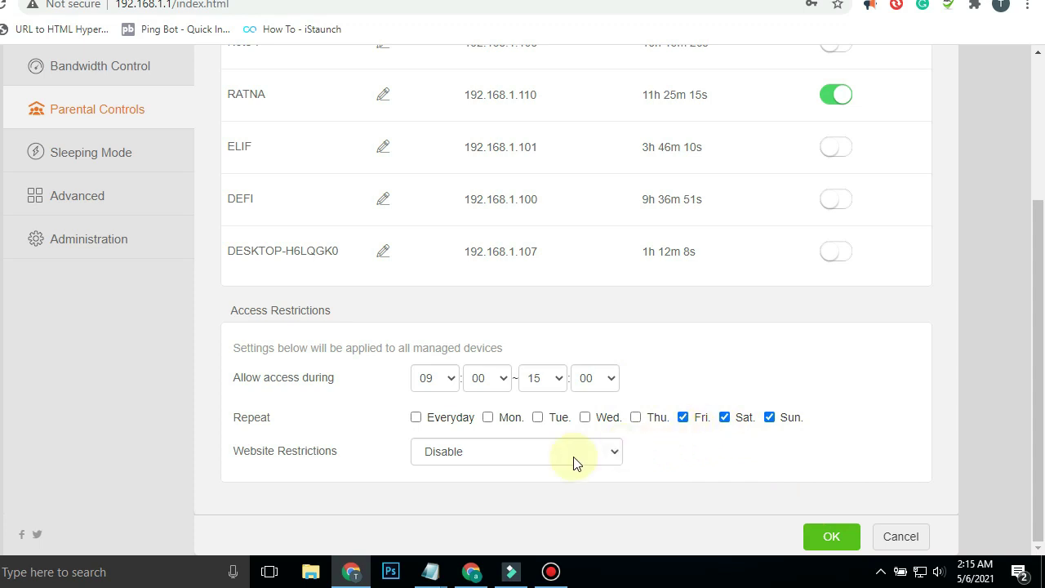
Keep Website Restrictions on Disable and save the parental control settings
click(608, 458)
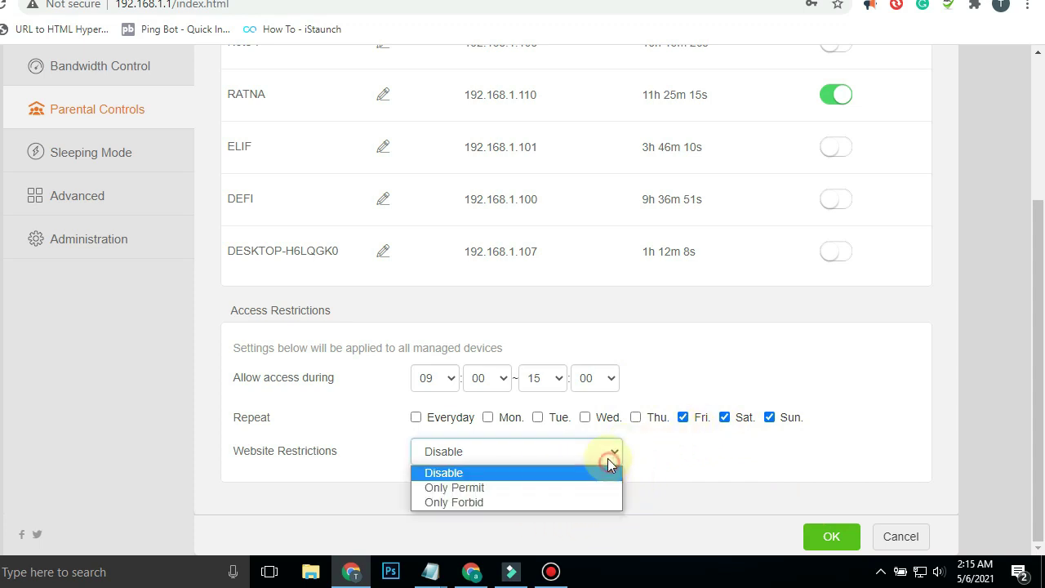
click(506, 472)
click(818, 540)
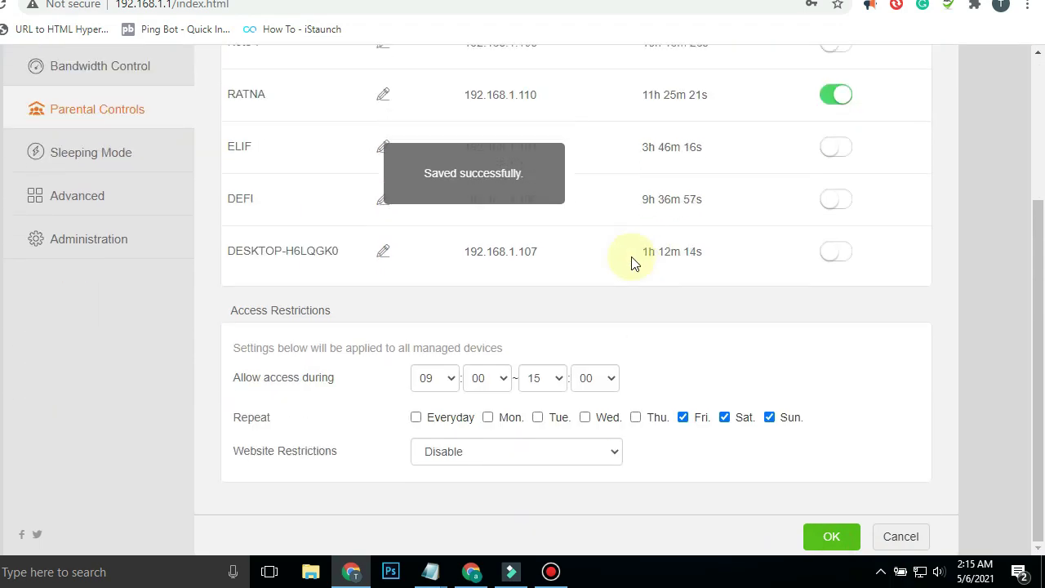
Review which device is managed and the access hours and days that apply to it
scroll(494, 436, up, 2)
scroll(519, 299, down, 1)
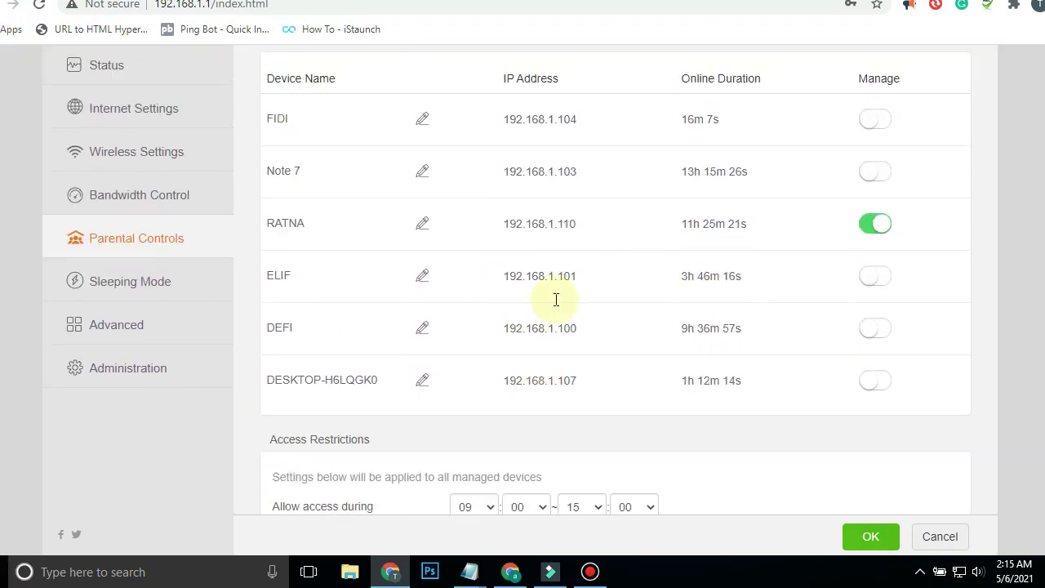
scroll(625, 319, down, 1)
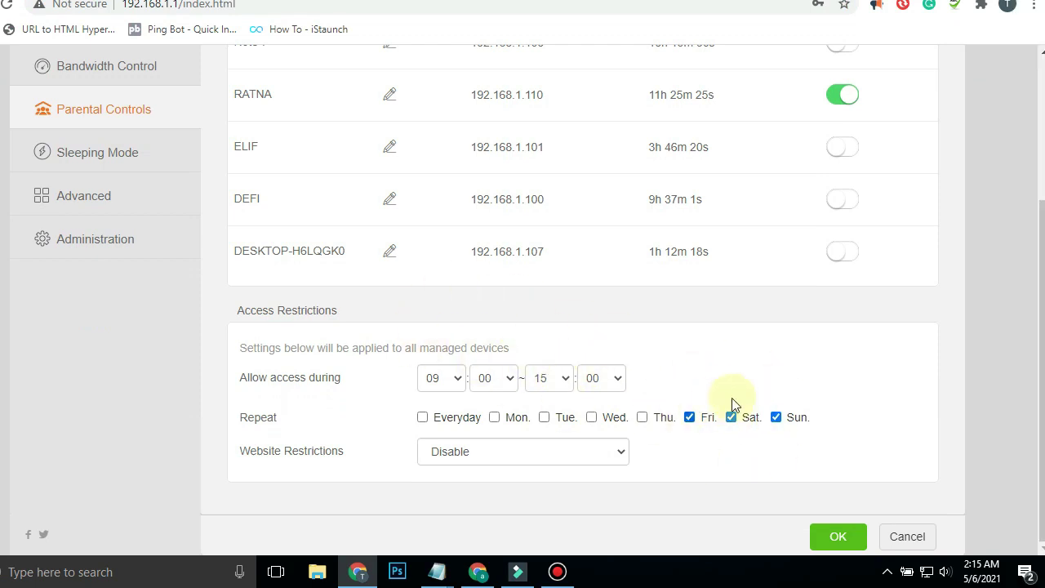
scroll(613, 319, up, 3)
scroll(550, 401, down, 3)
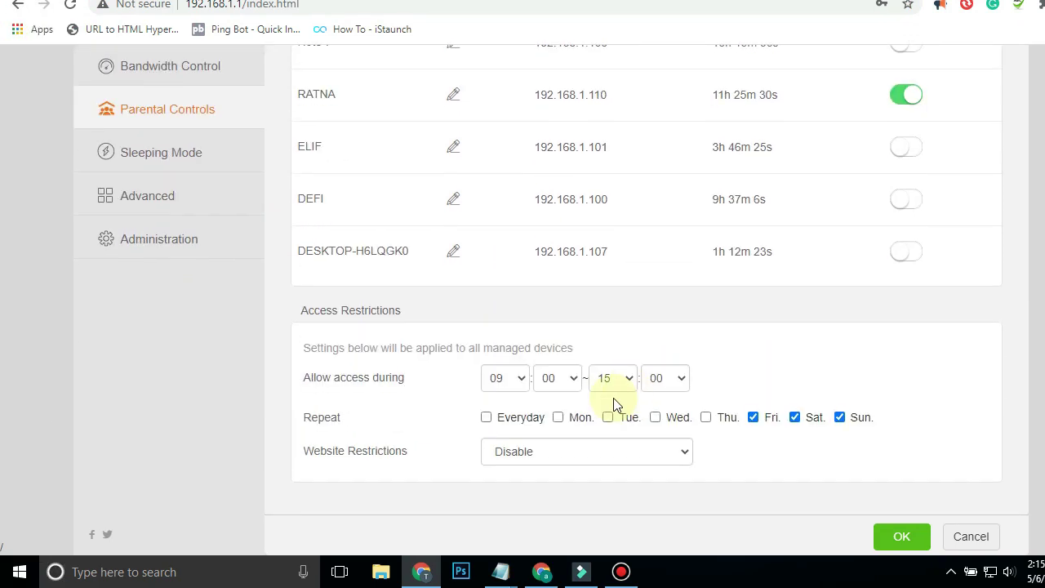
Enable management of the device at 192.168.1.100 and save, and switch it off again and save
scroll(352, 343, up, 3)
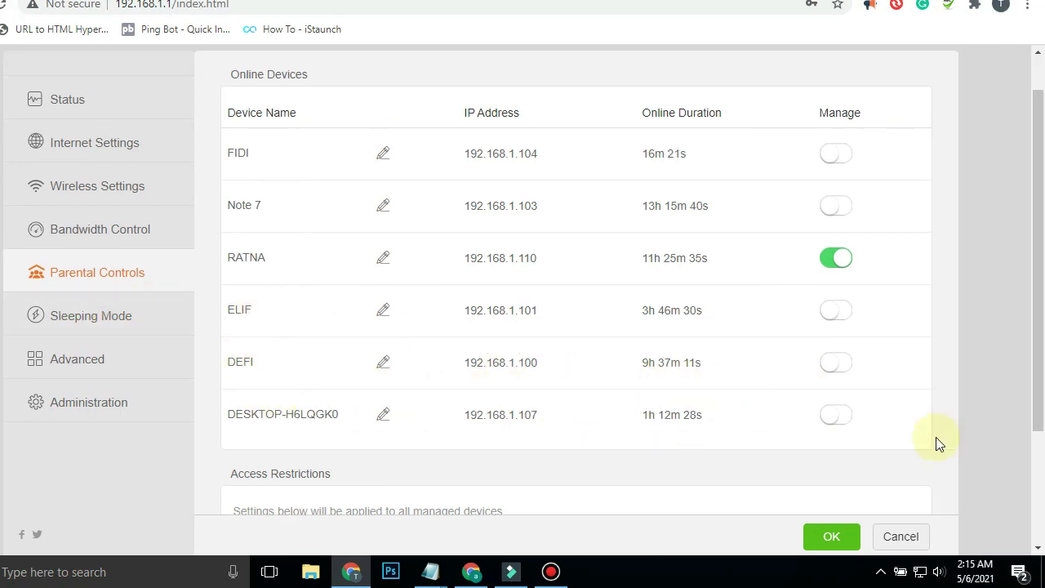
click(832, 537)
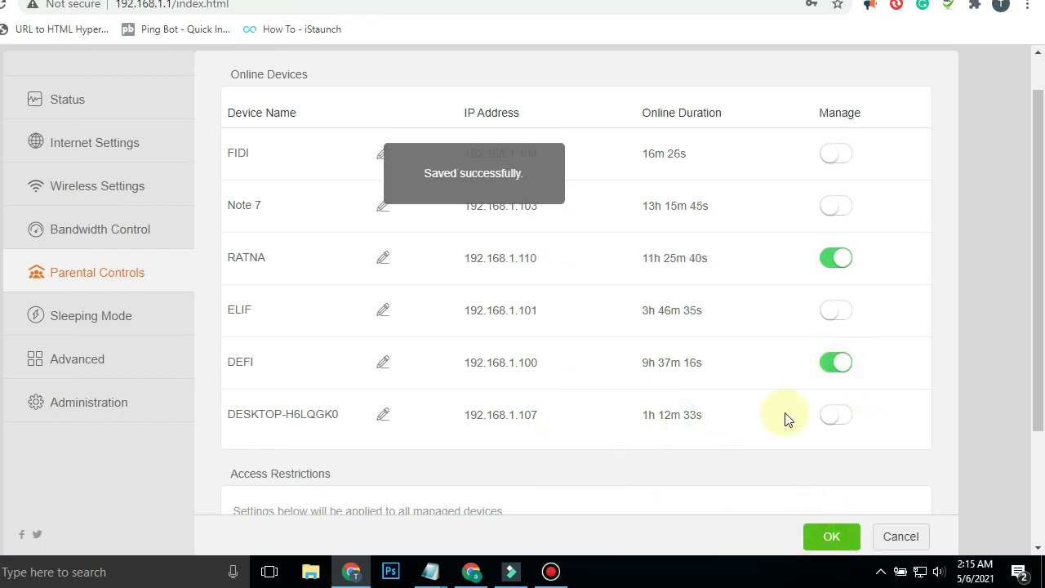
click(832, 373)
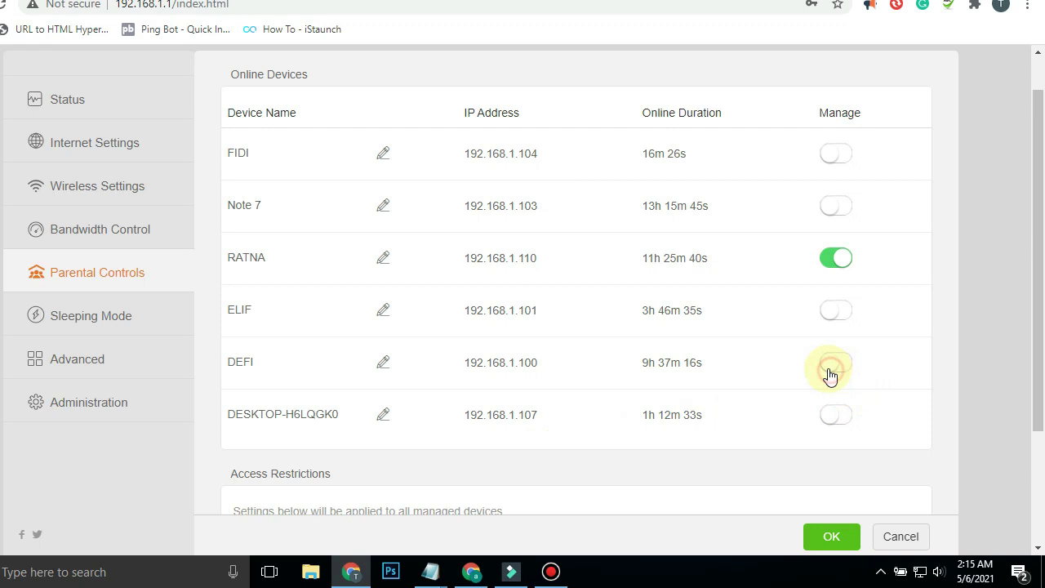
click(832, 535)
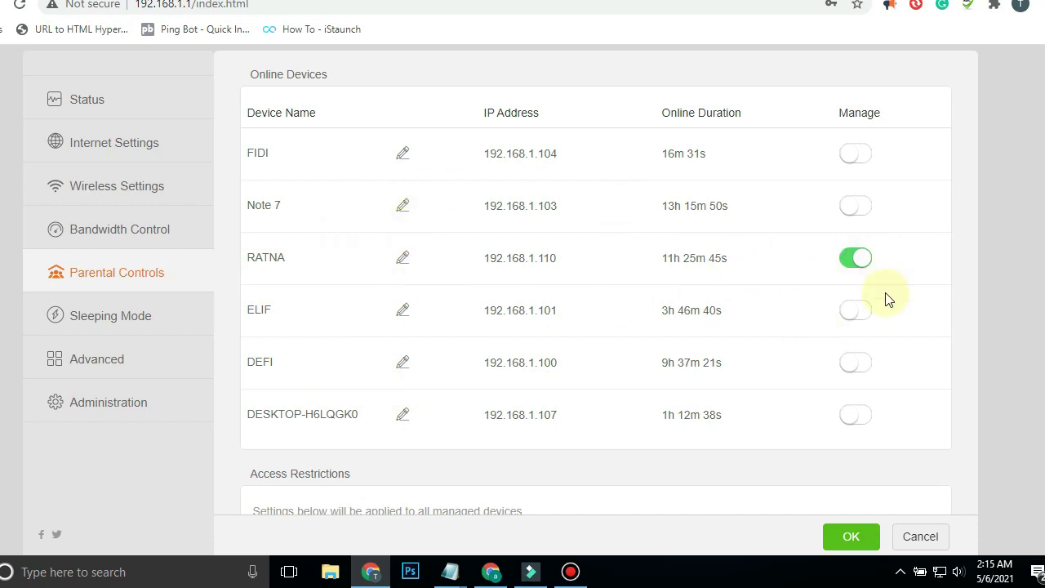
Check the scheduled days and managed devices, and view the topic list in the untitled Notepad note before returning to the router page
scroll(820, 314, down, 2)
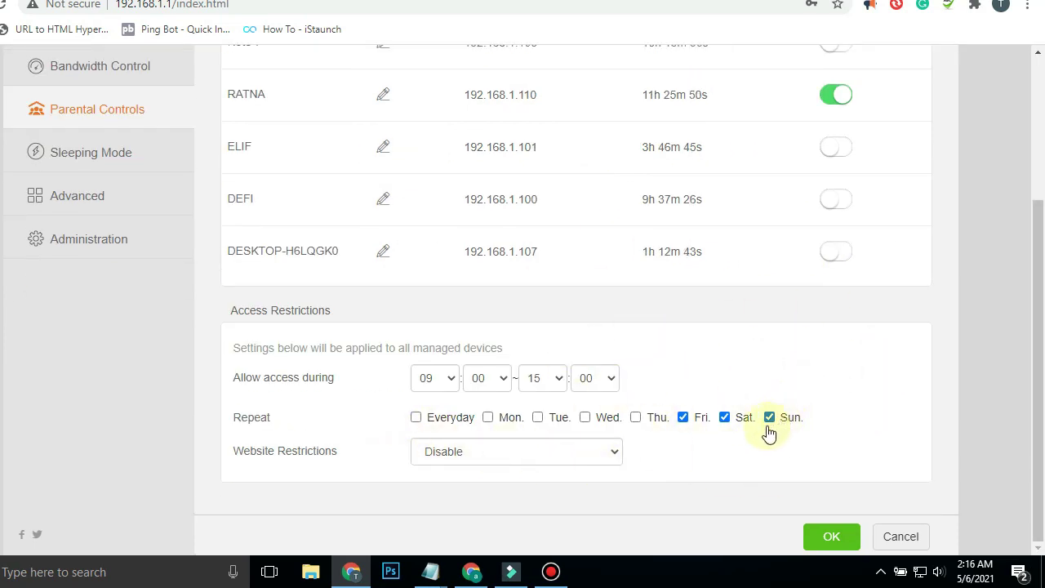
scroll(735, 408, up, 1)
scroll(732, 408, up, 2)
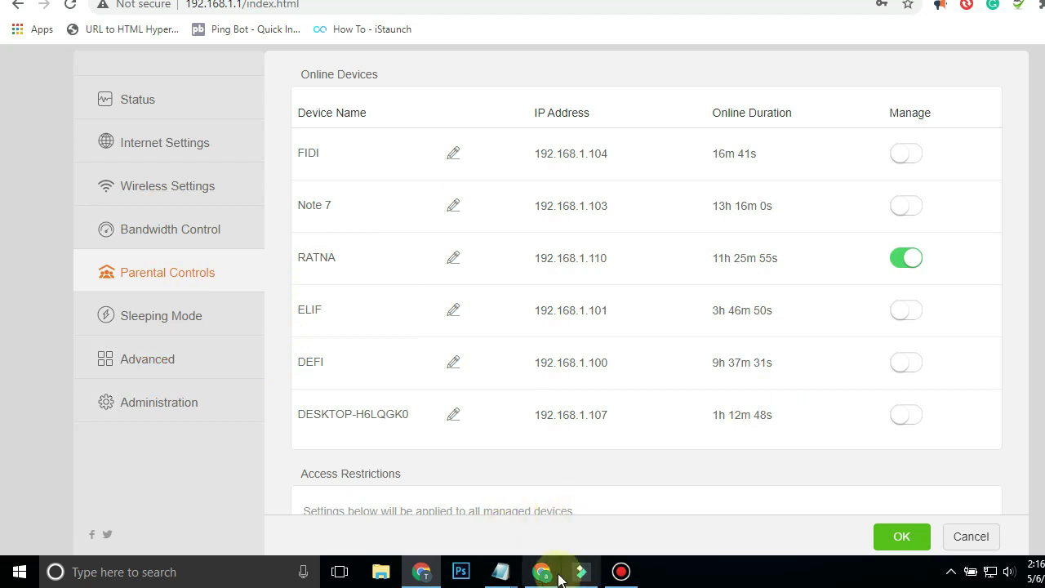
click(613, 499)
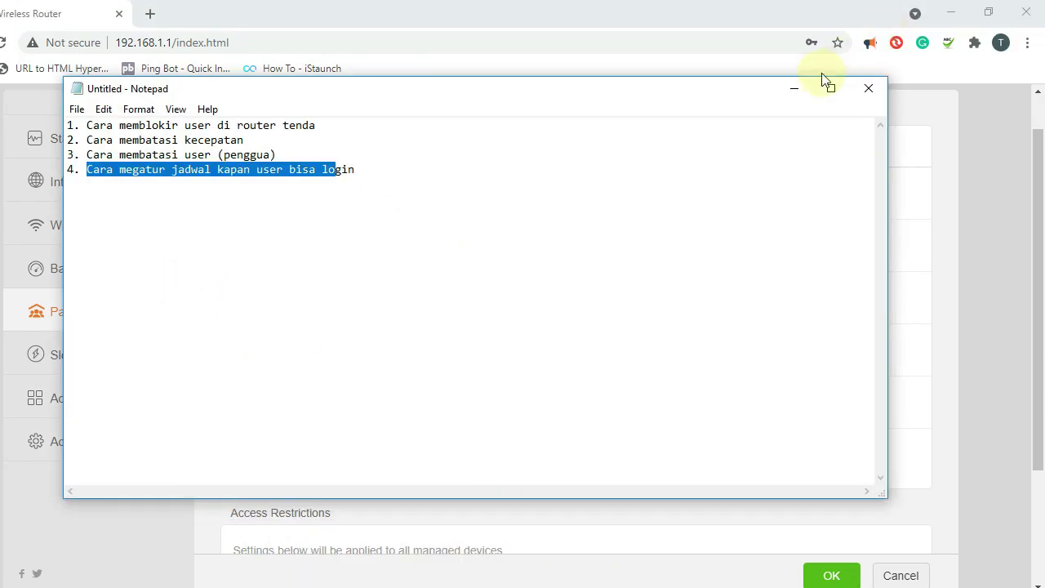
click(785, 96)
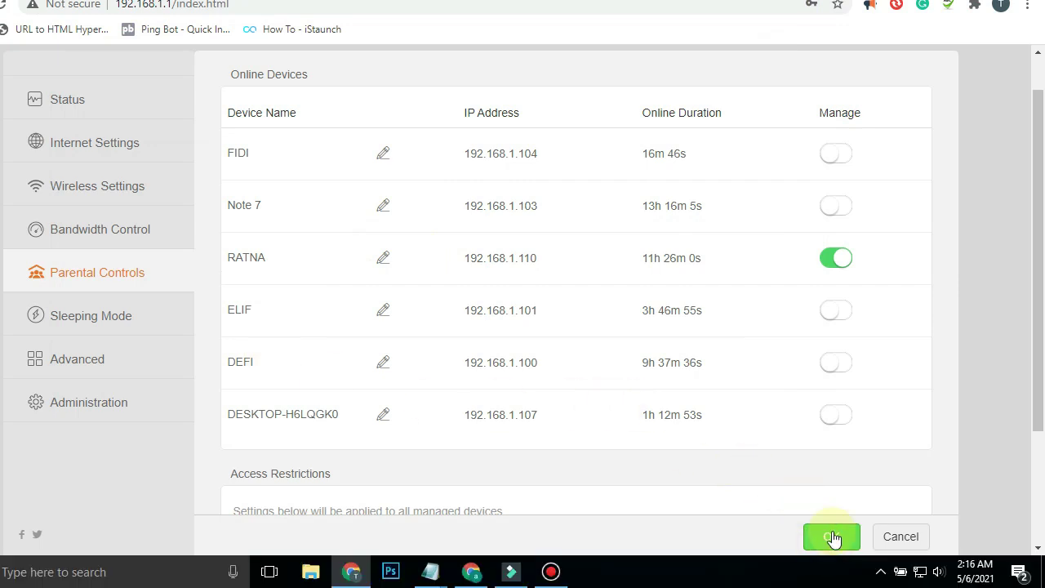
Save the parental control settings again, check the access restrictions and open the router's Status page
click(831, 537)
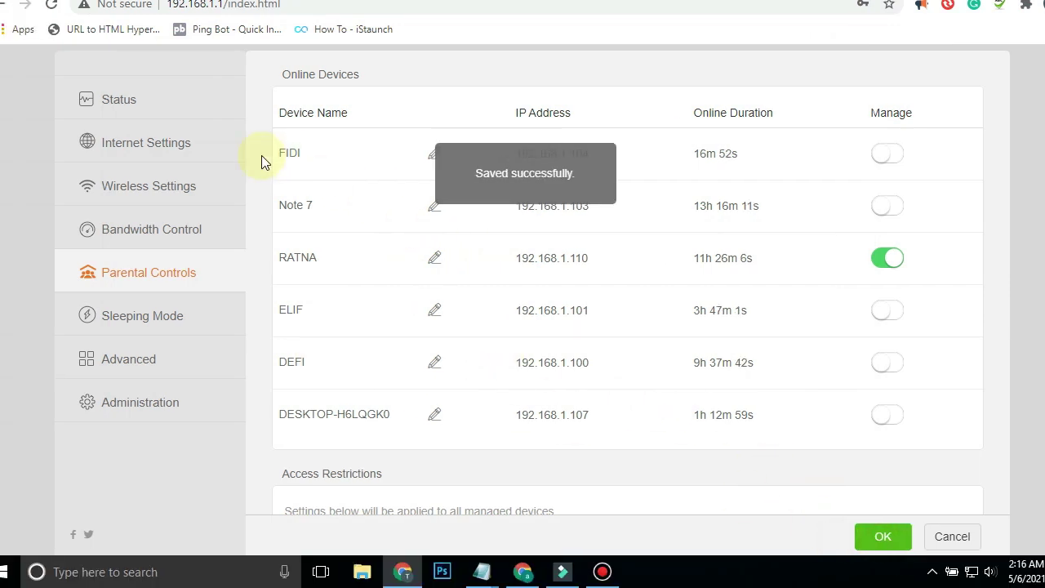
scroll(412, 346, down, 2)
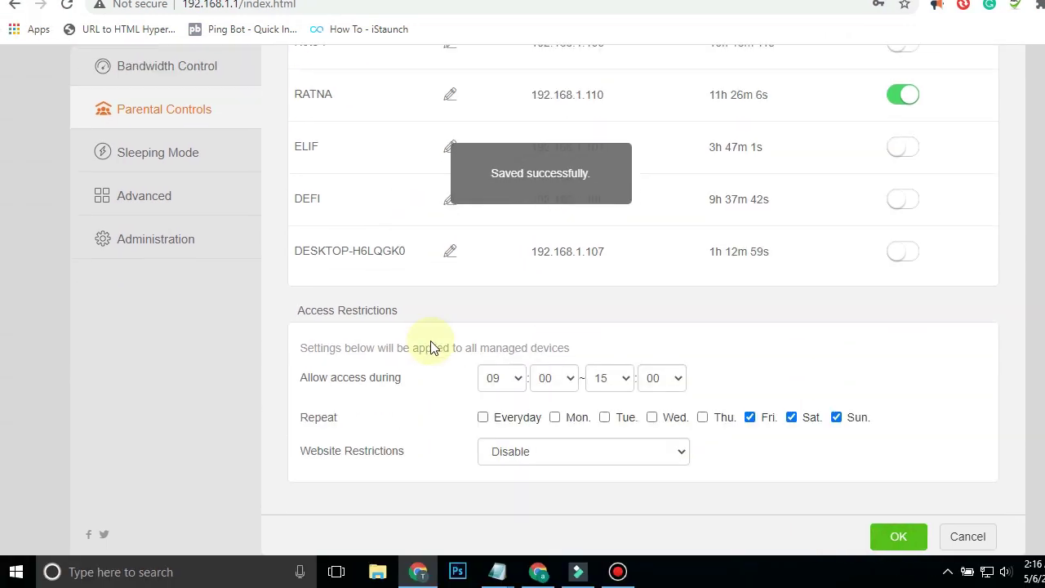
scroll(690, 317, up, 2)
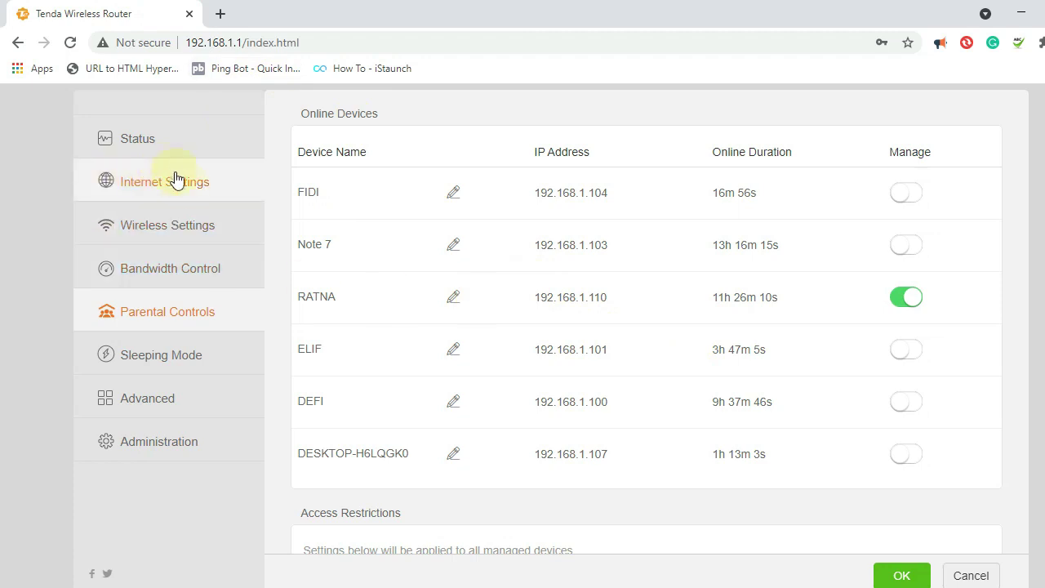
click(219, 144)
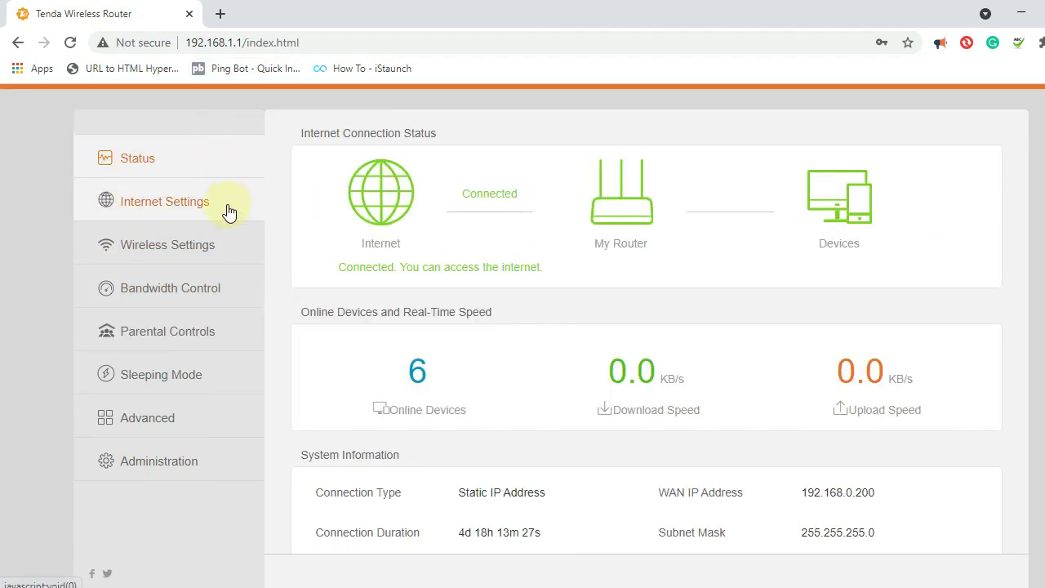